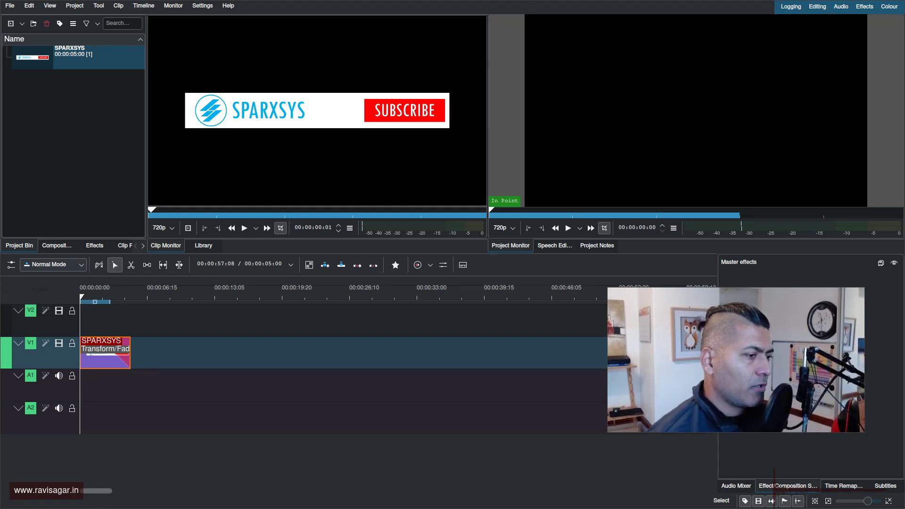
- Play the project to preview the SPARXSYS subscribe title animation
left_click_drag(711, 397, 728, 434)
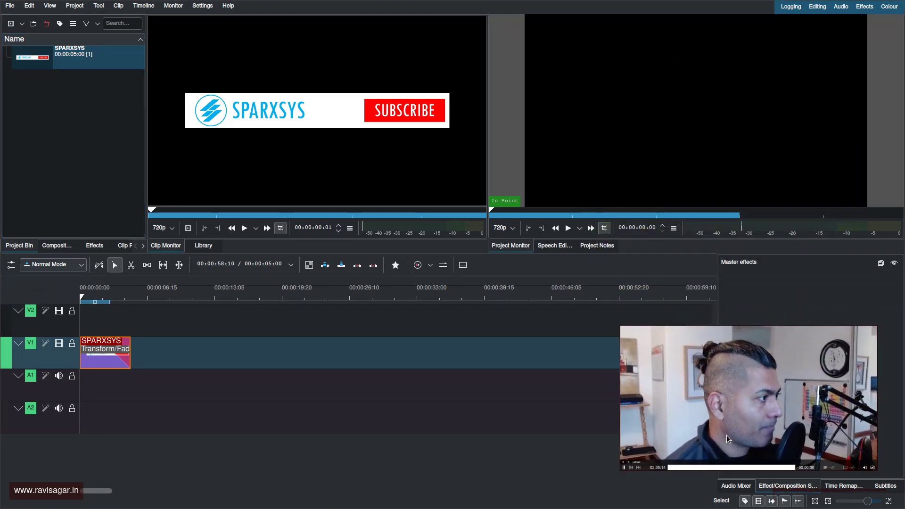
mouse_move(70, 327)
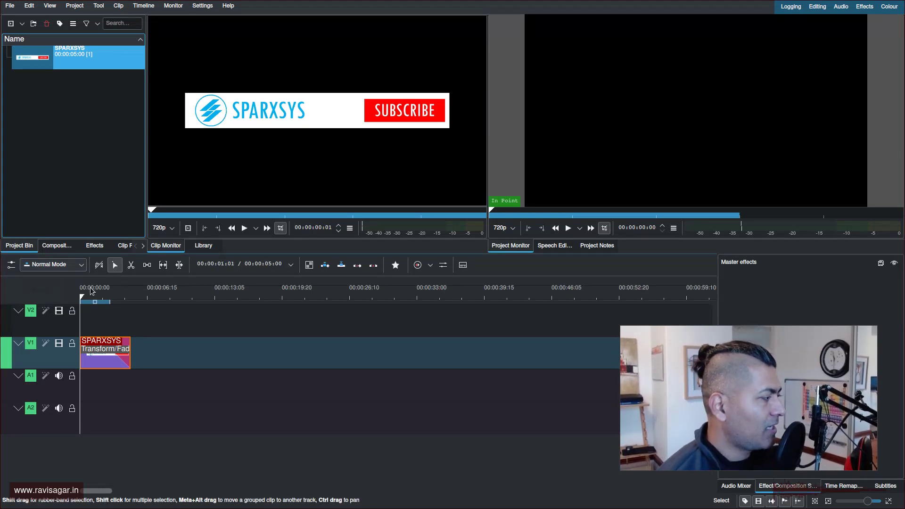
key("space")
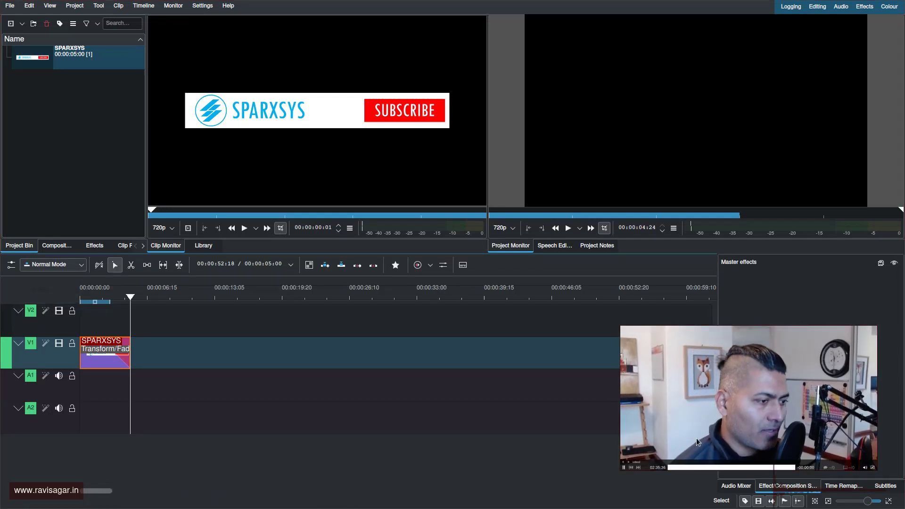
- Show the SPARXSYS timeline clip's Transform and Fade out effects, then select its bin title clip
left_click_drag(877, 470, 856, 458)
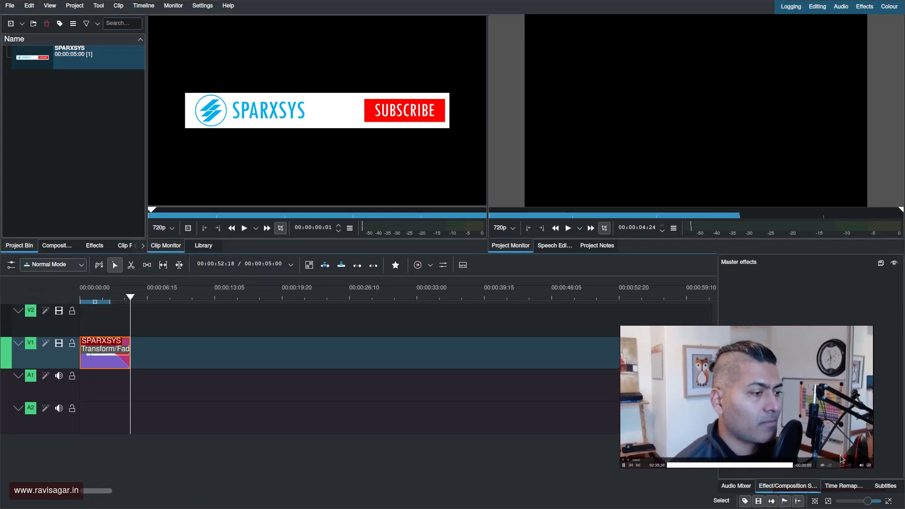
left_click_drag(782, 412, 727, 140)
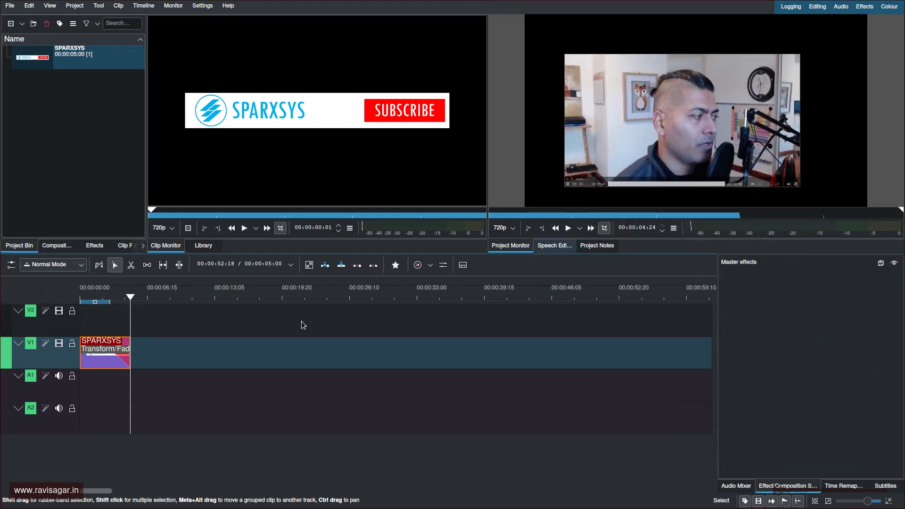
left_click(96, 351)
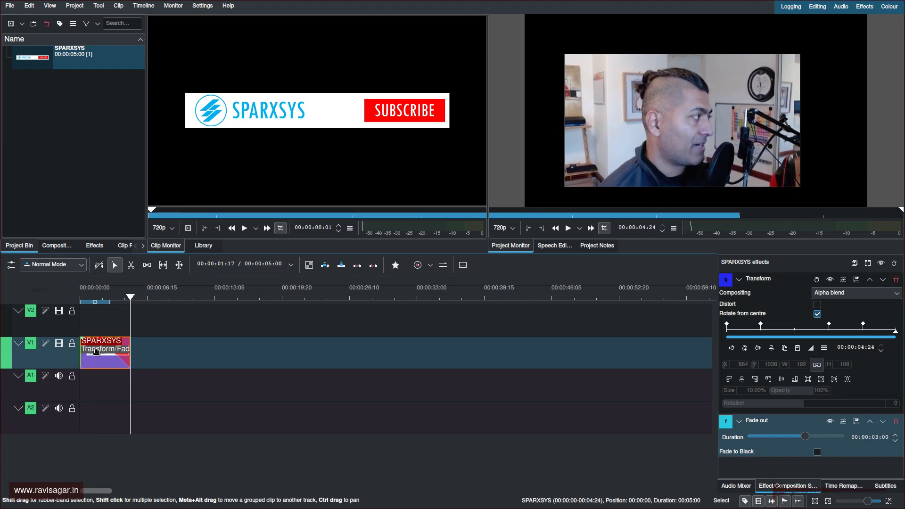
left_click(32, 61)
- Replace the SPARXSYS title text with the %s placeholder and update the title clip
double_click(32, 61)
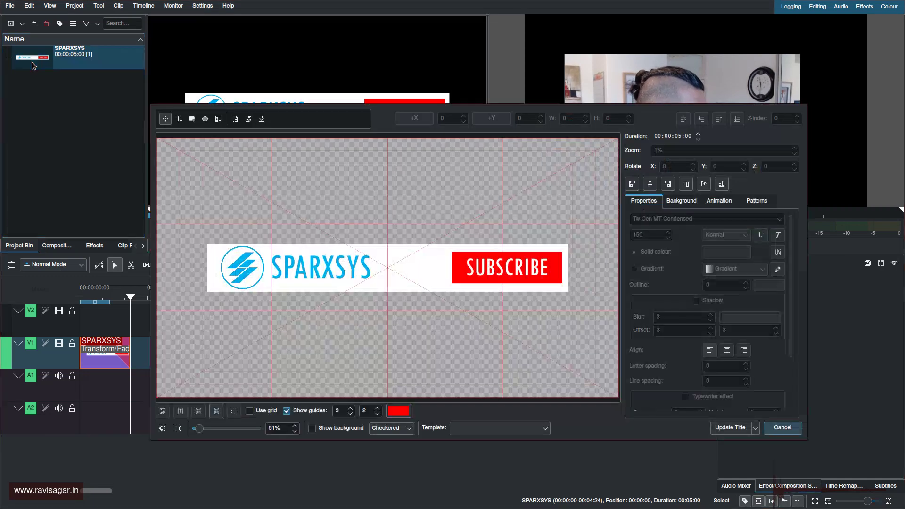
left_click(301, 267)
double_click(300, 267)
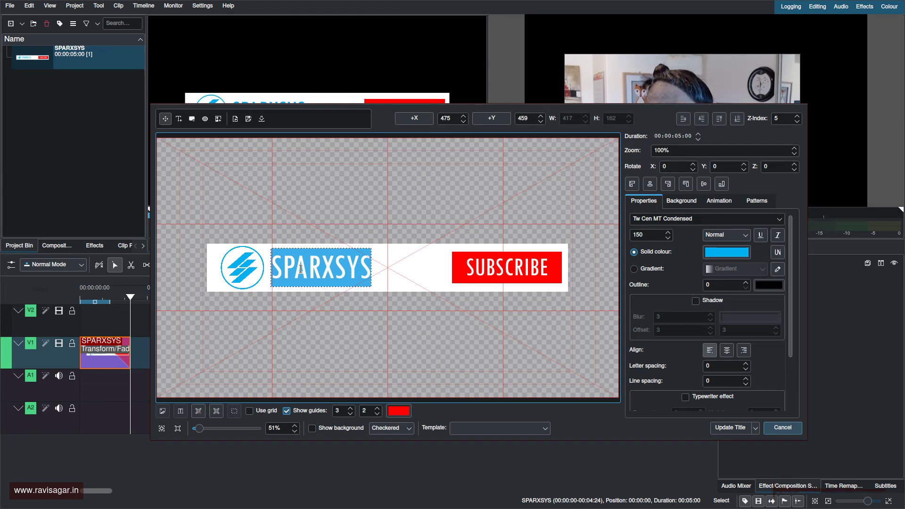
type("%")
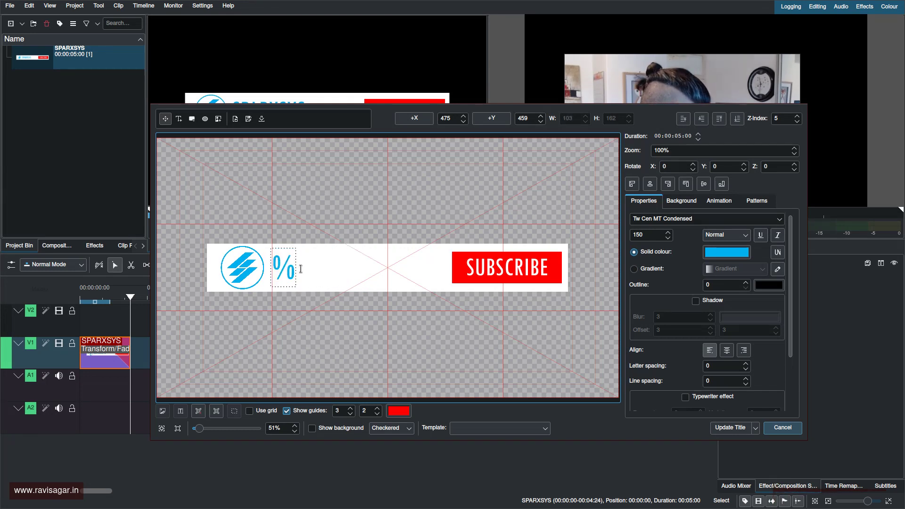
type("s")
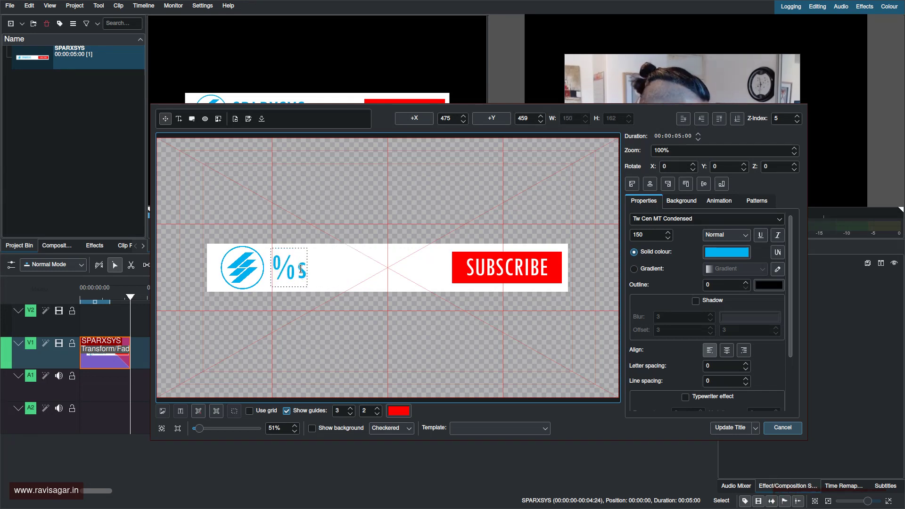
left_click(718, 426)
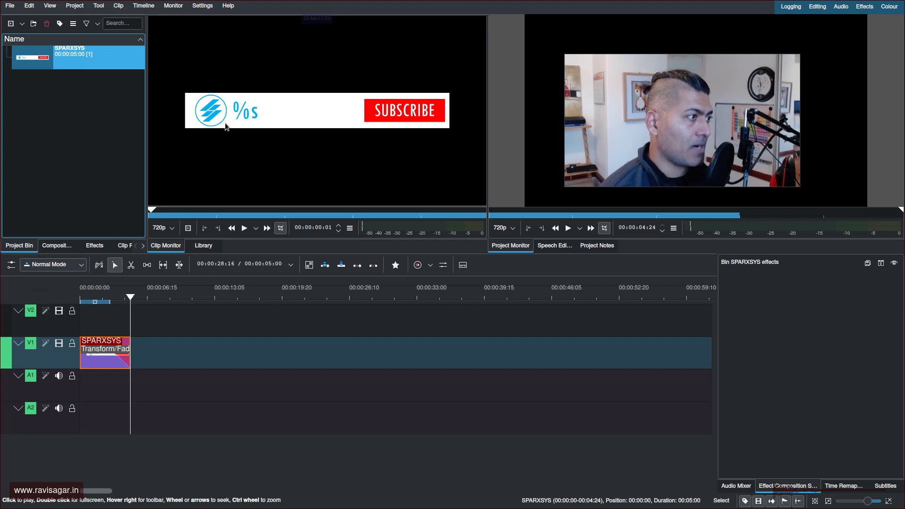
left_click(91, 302)
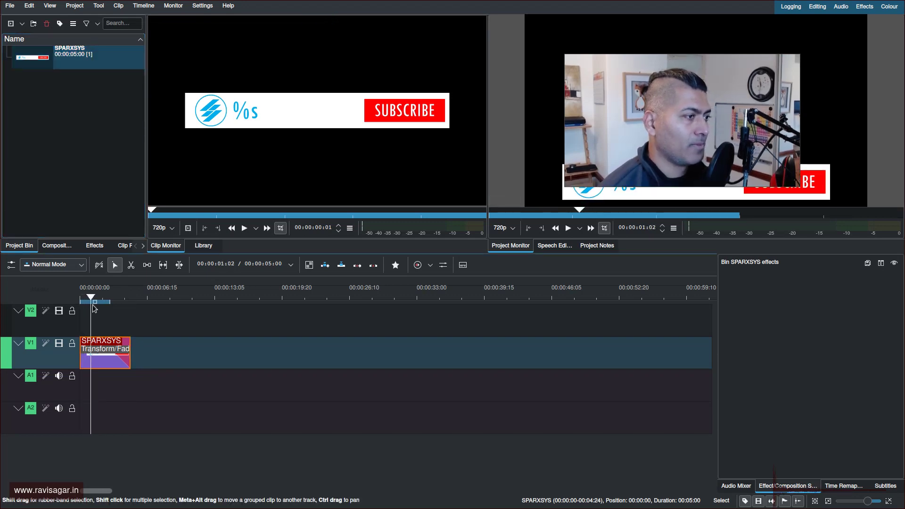
key("Home")
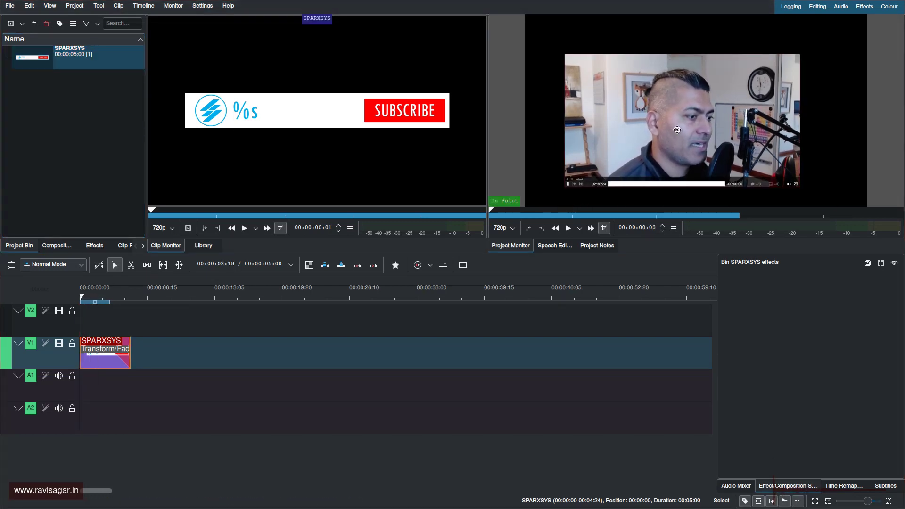
left_click(97, 300)
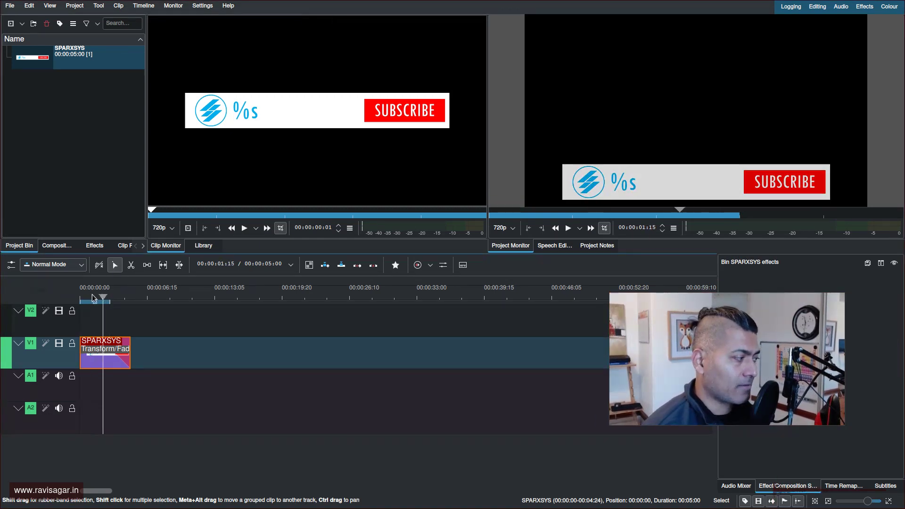
key("Home")
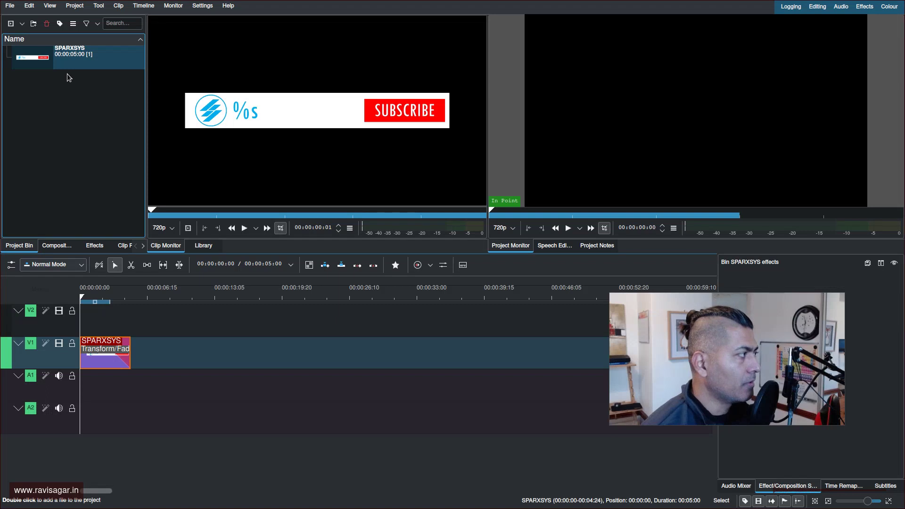
double_click(43, 64)
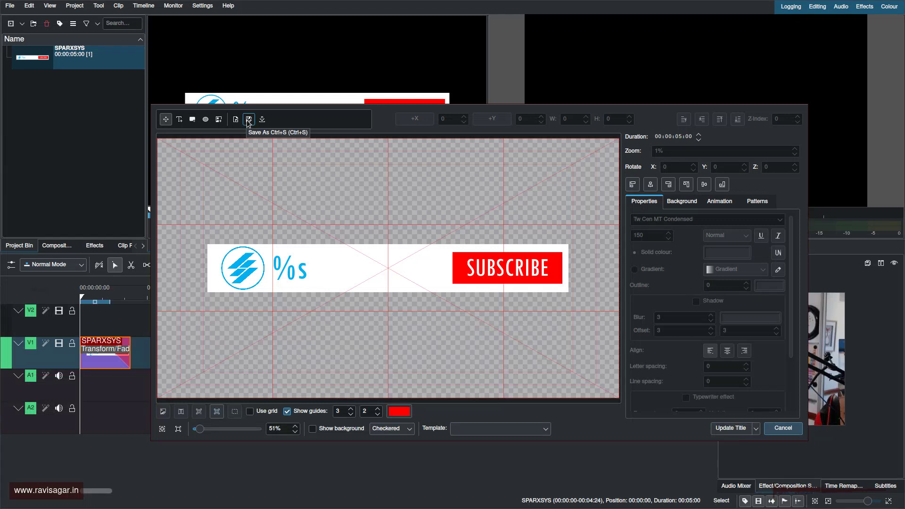
- Save the title as template sparxsys-subscribe-title with embedded images, then update the title
left_click(249, 121)
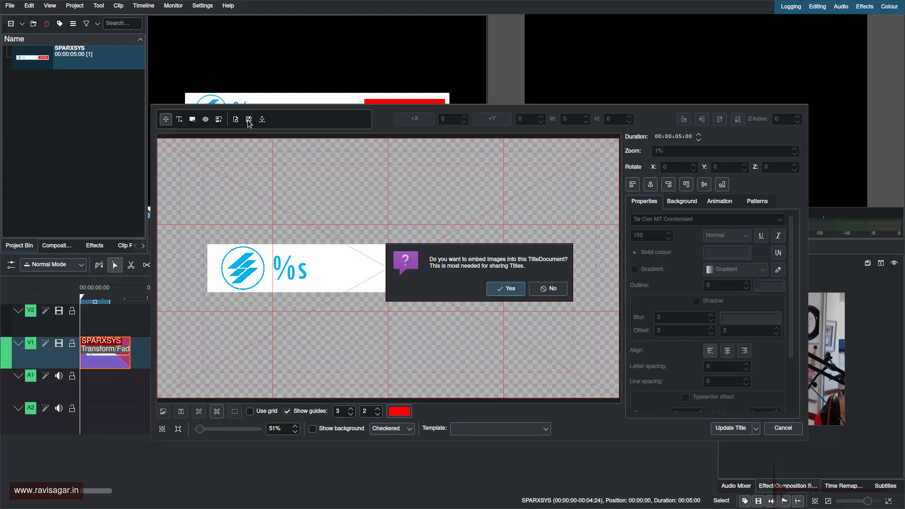
left_click(504, 291)
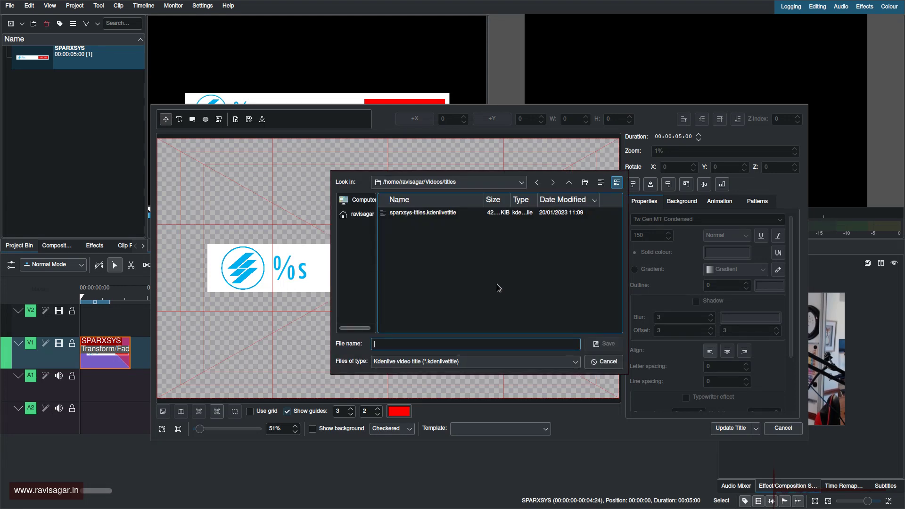
left_click(440, 215)
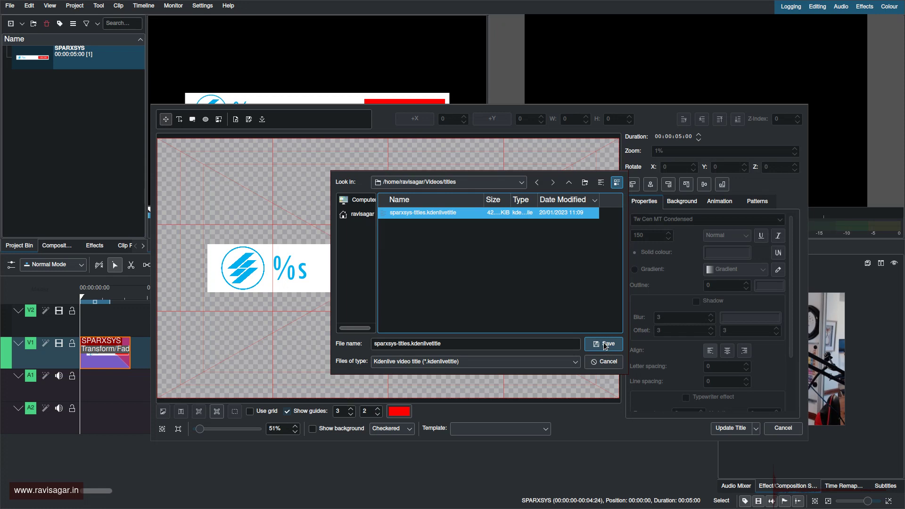
key("Tab")
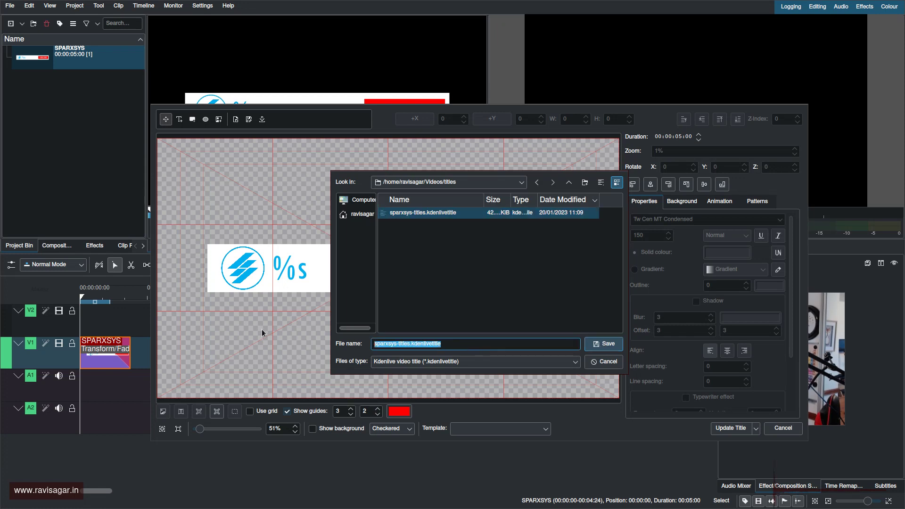
type("s")
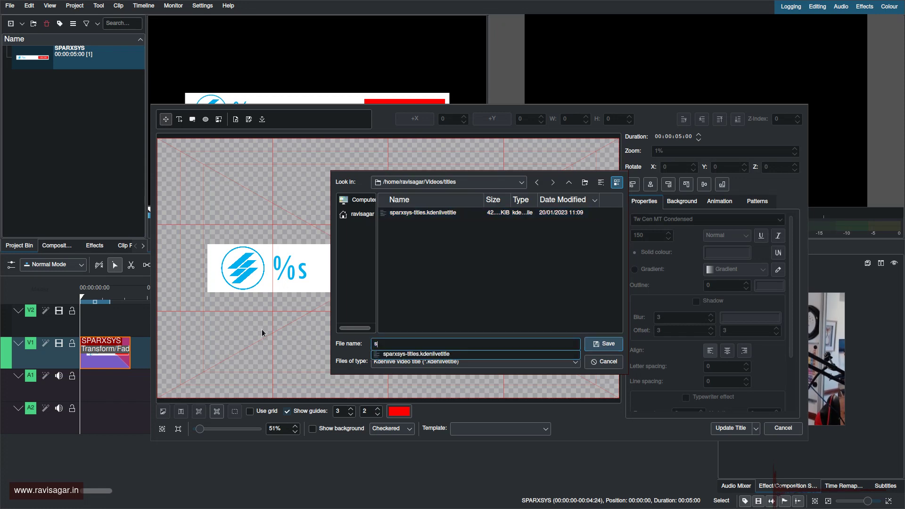
type("parxsys-subscribe-title")
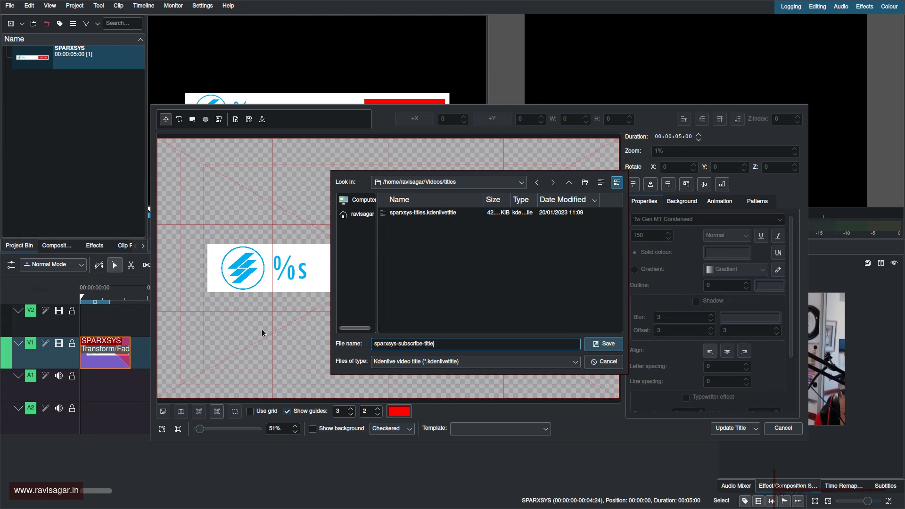
left_click(608, 344)
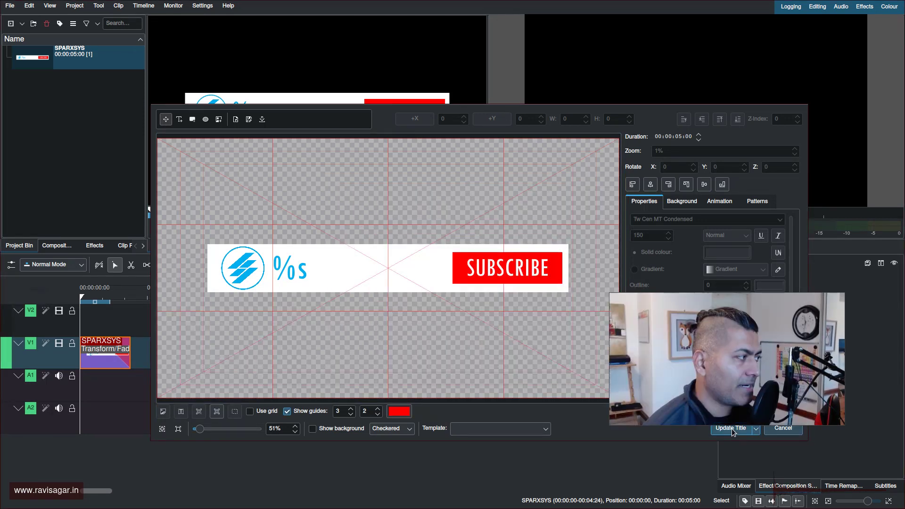
left_click(732, 429)
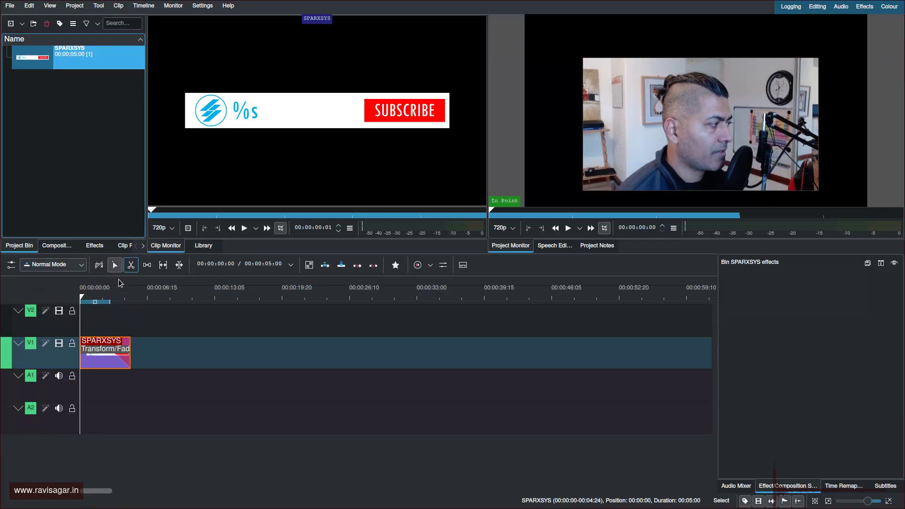
- Scrub the title animation around 00:00:00:16–00:00:00:24 and reveal the clip's Transform and Fade out effects
left_click(86, 297)
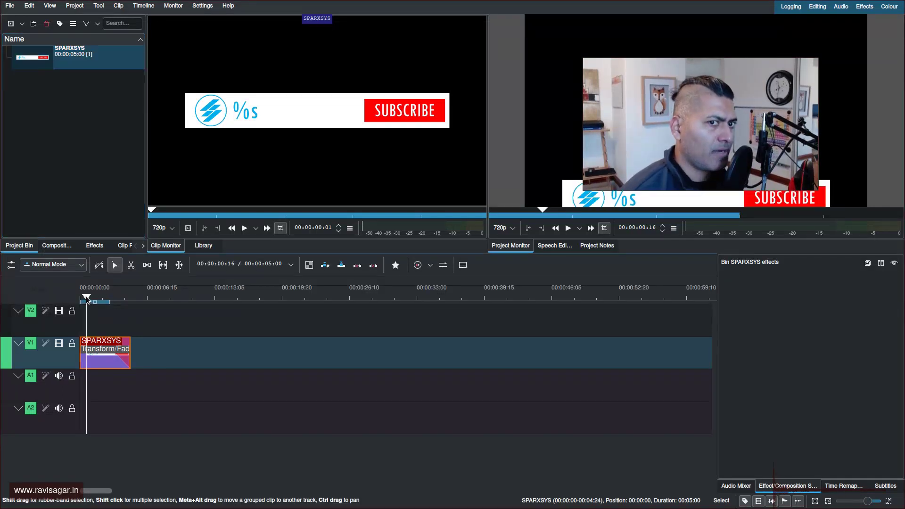
left_click(90, 297)
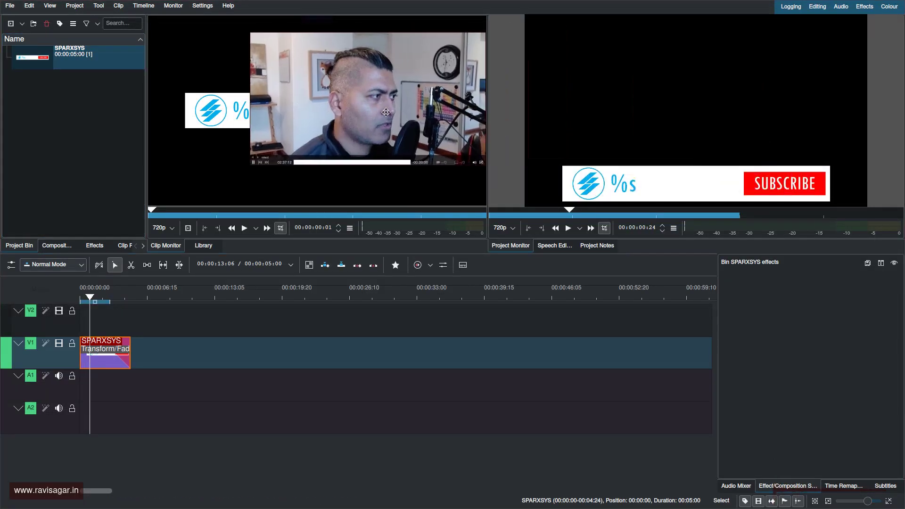
mouse_move(101, 307)
left_mouse_down()
mouse_move(119, 316)
mouse_move(106, 313)
left_mouse_up()
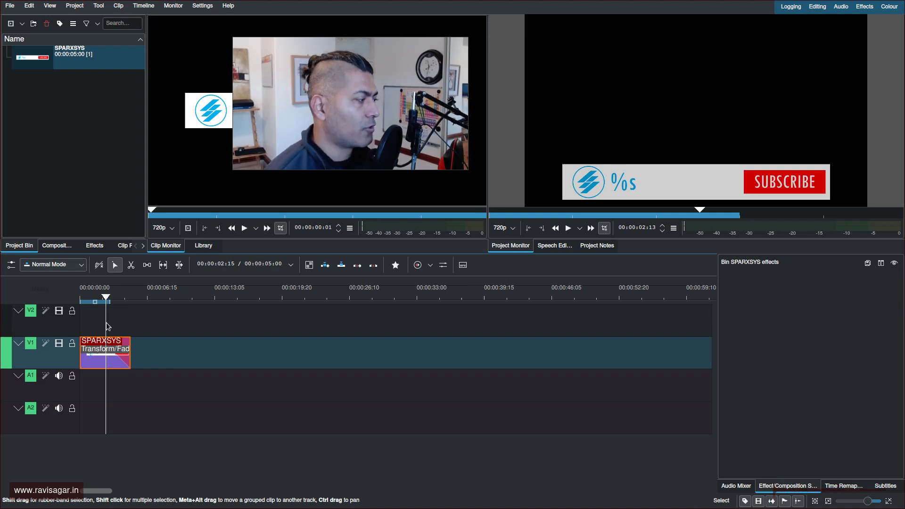
mouse_move(104, 293)
left_mouse_down()
mouse_move(90, 296)
mouse_move(109, 308)
left_mouse_up()
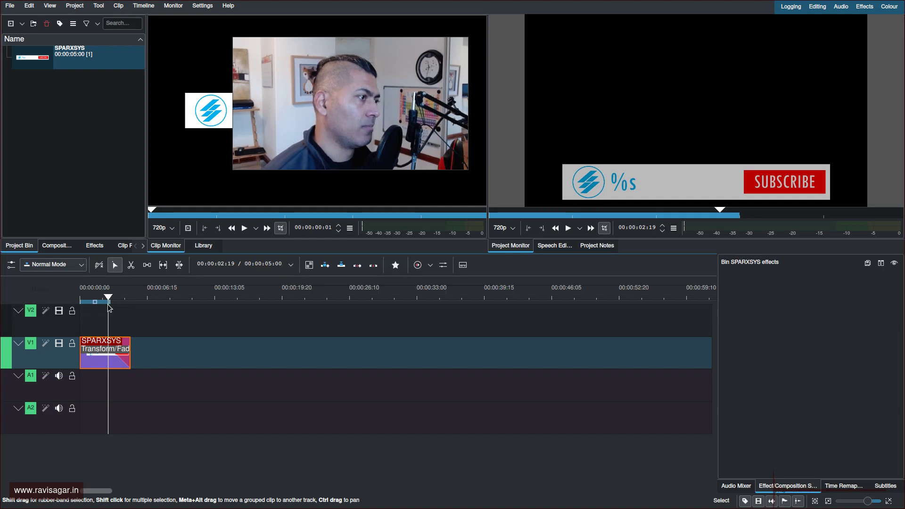
left_click_drag(109, 306, 108, 307)
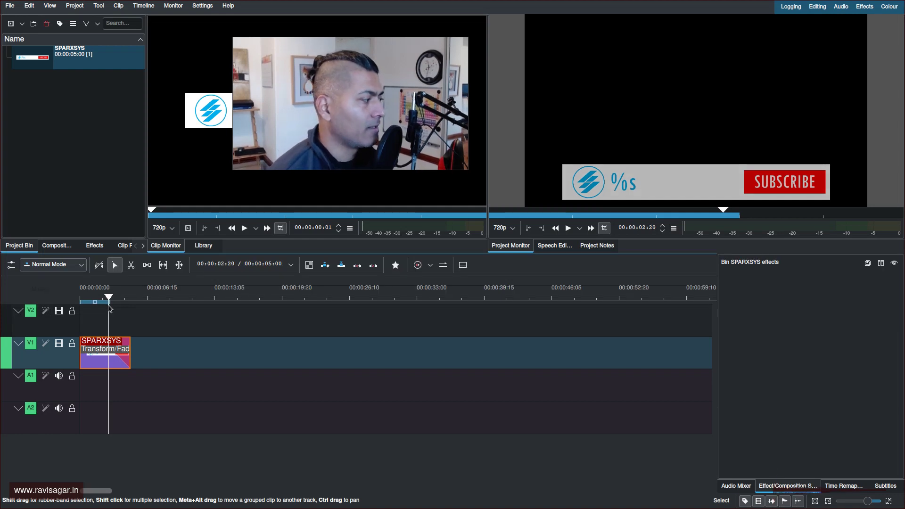
left_click(100, 359)
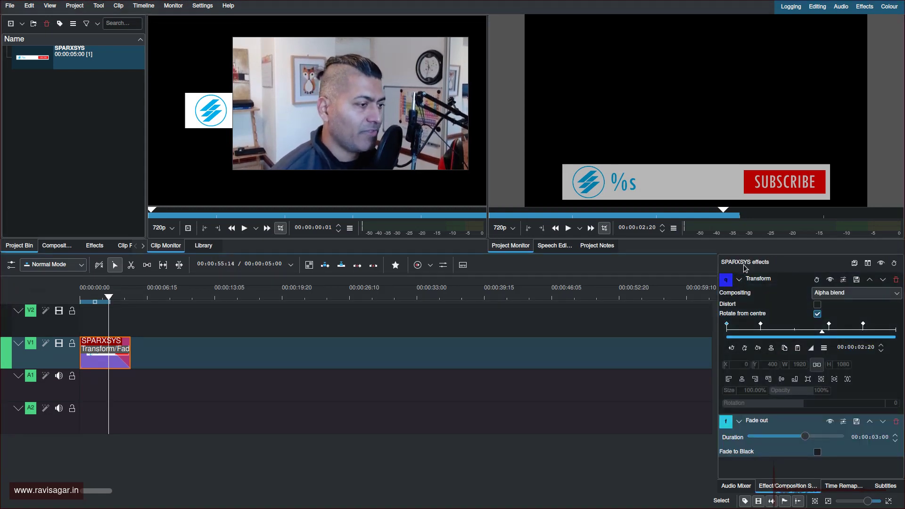
- Save the collapsed Transform and Fade out effects as stack sparxsys-subscribe-effects, with the same description
left_click(740, 280)
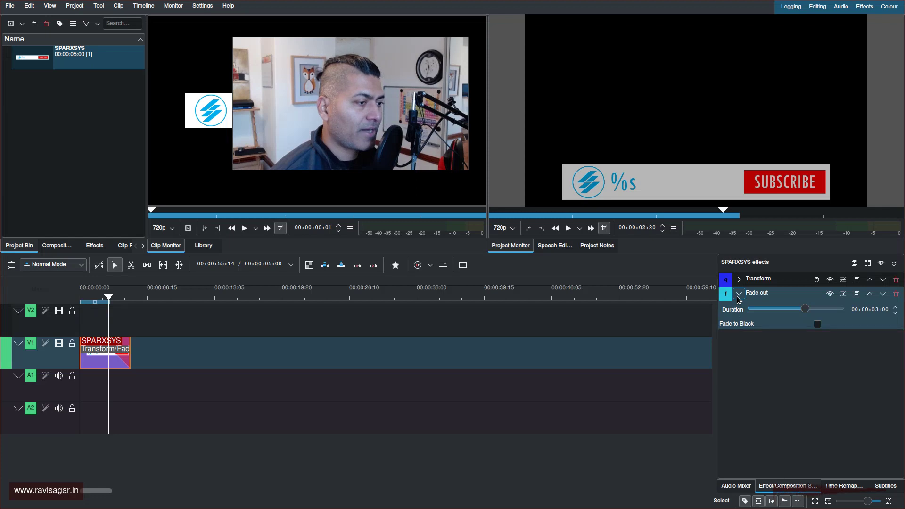
left_click(739, 296)
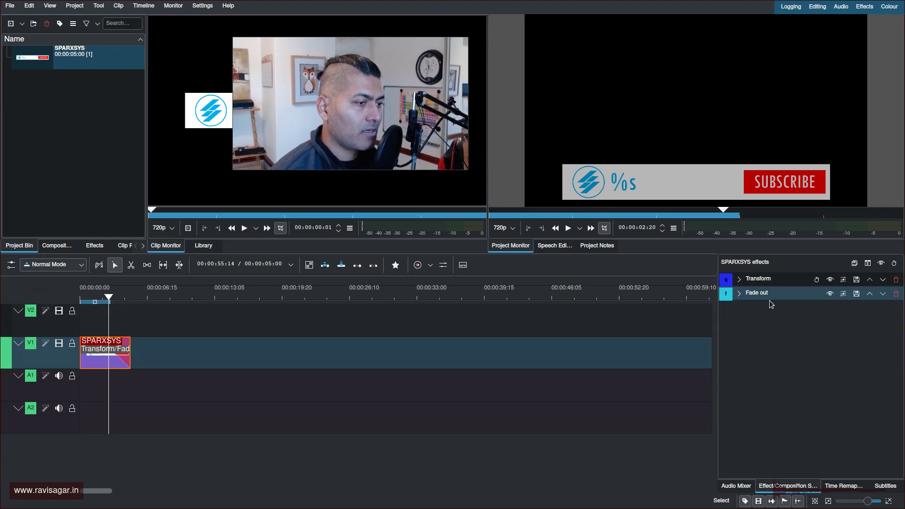
left_click(855, 263)
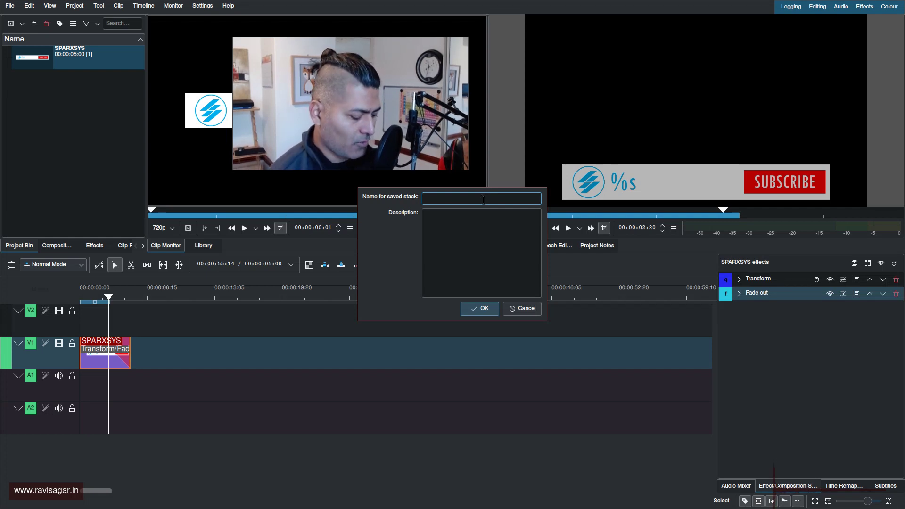
type("sparxsys-subscribe-effects")
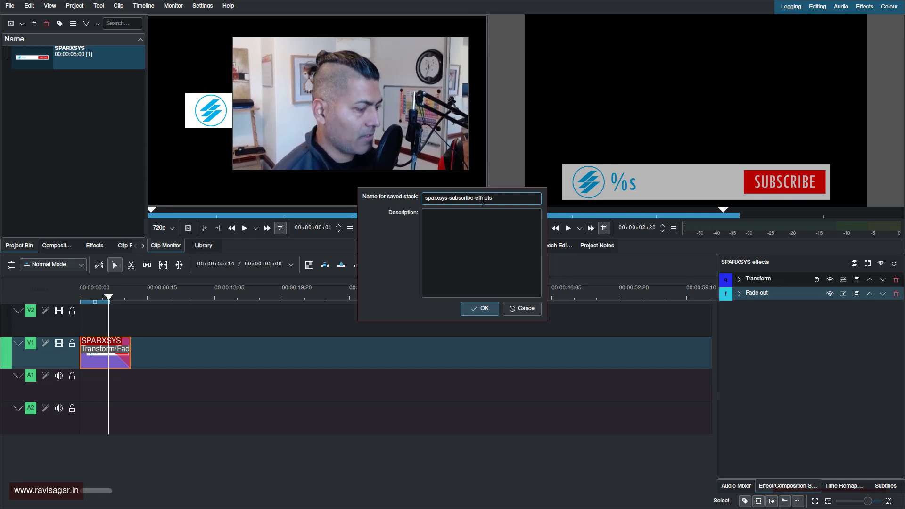
key("ctrl+a")
key("ctrl+c")
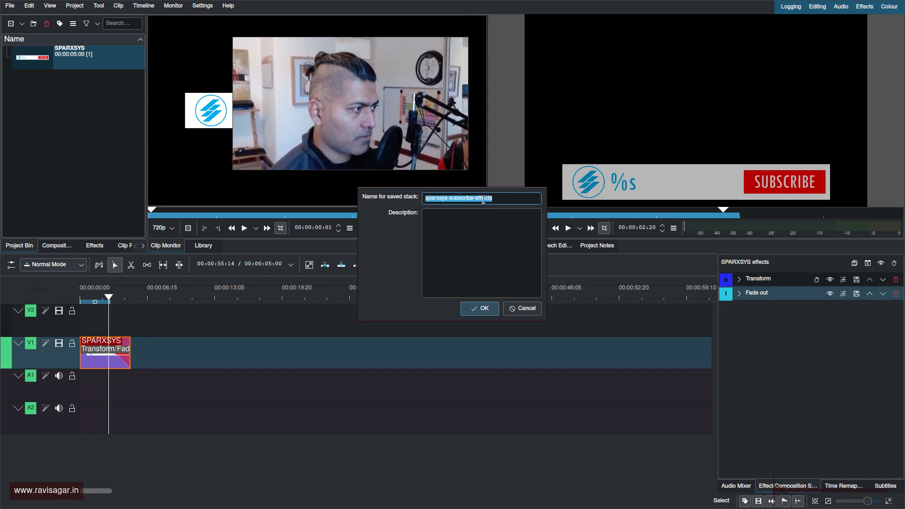
left_click(481, 223)
key("ctrl+v")
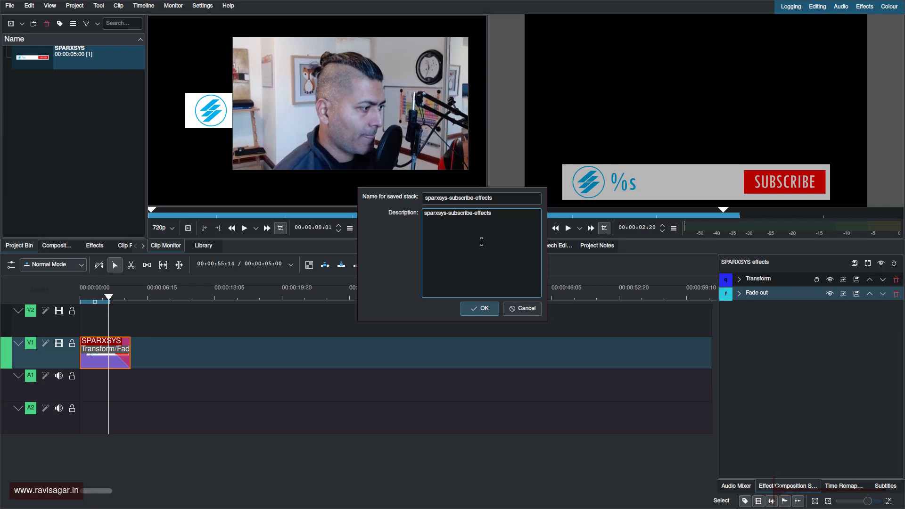
left_click(487, 308)
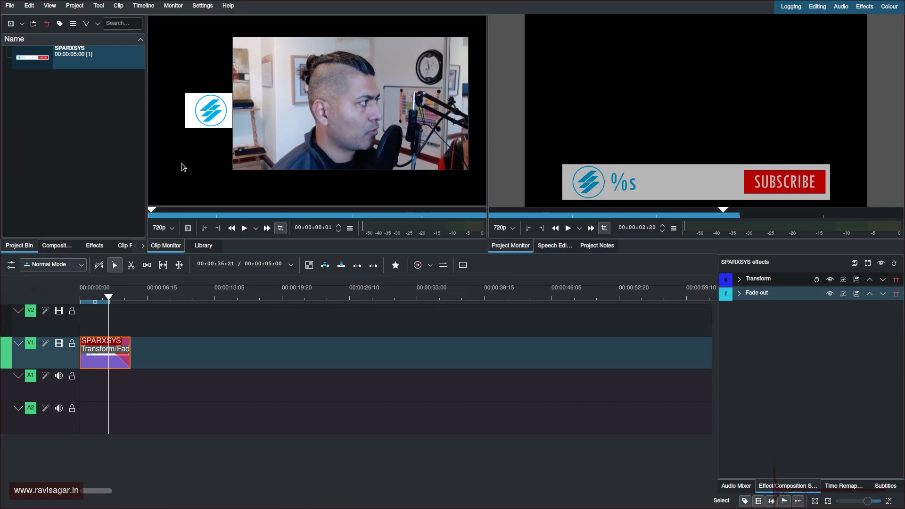
left_click(100, 248)
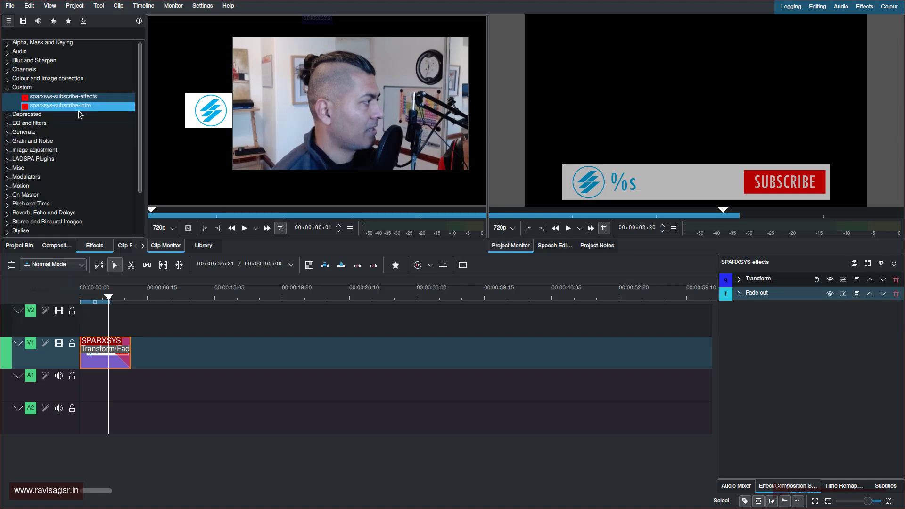
- Delete the sparxsys-subscribe-intro custom effect, leaving sparxsys-subscribe-effects selected under Custom
left_click(84, 97)
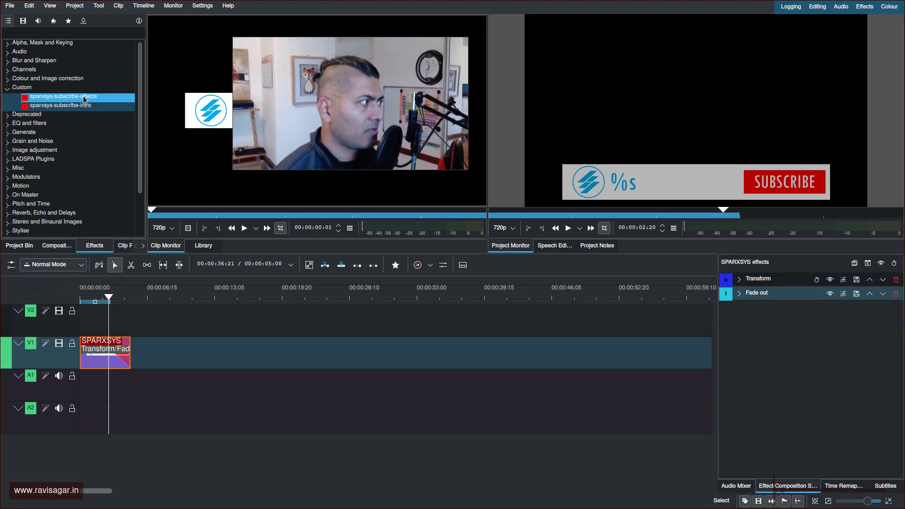
left_click(67, 106, "shift")
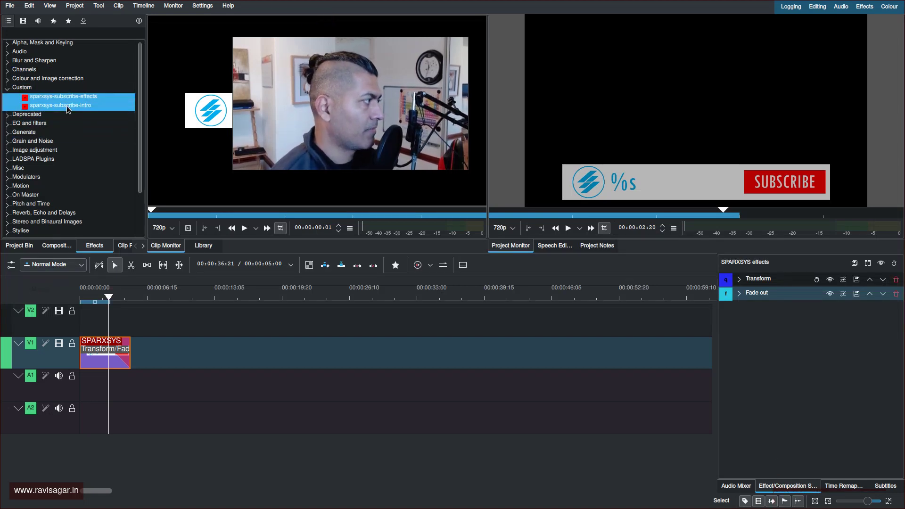
double_click(42, 89)
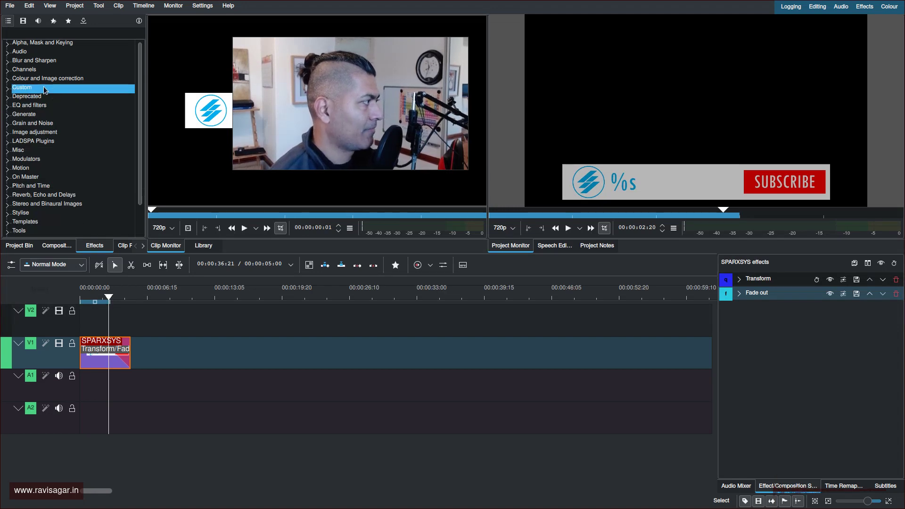
double_click(42, 89)
left_click(43, 107)
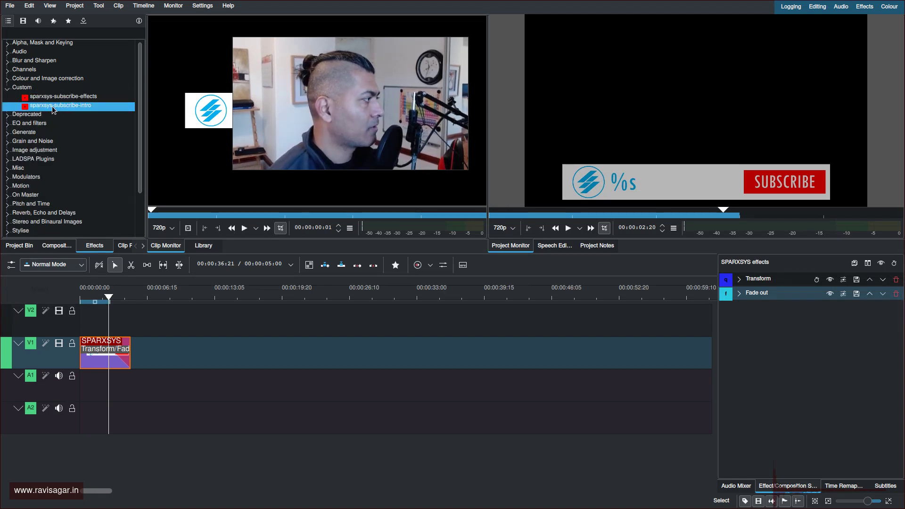
right_click(52, 111)
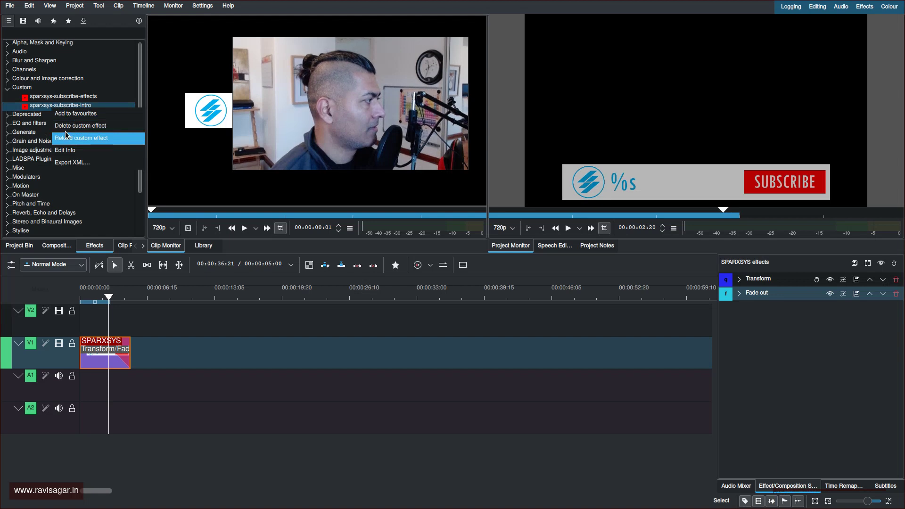
left_click(66, 134)
left_click(71, 107)
left_click(80, 98)
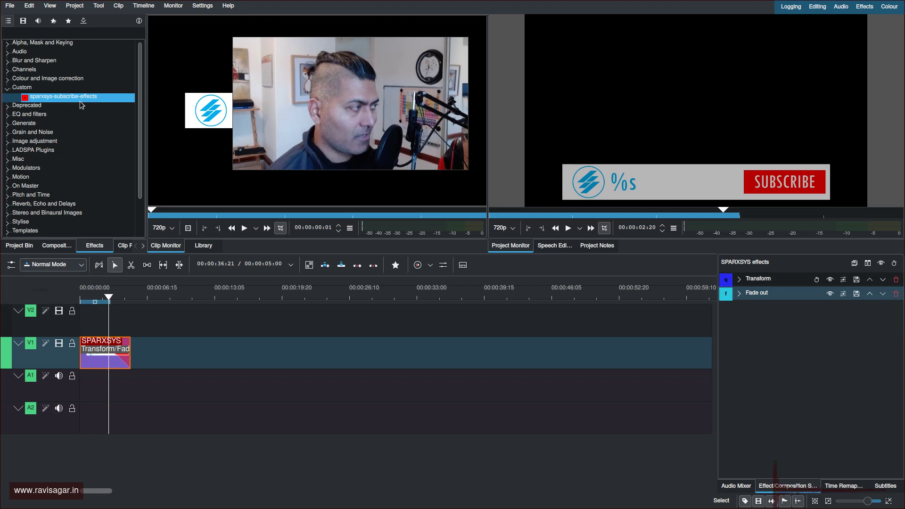
key("super+Return")
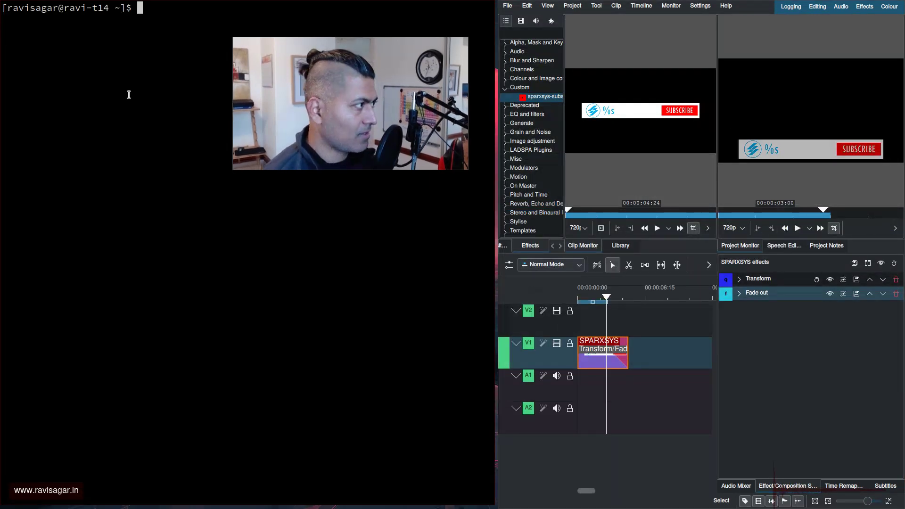
- List ~/.local/share/kdenlive/effects to confirm sparxsys-subscribe-effects.xml exists
type("ls .l")
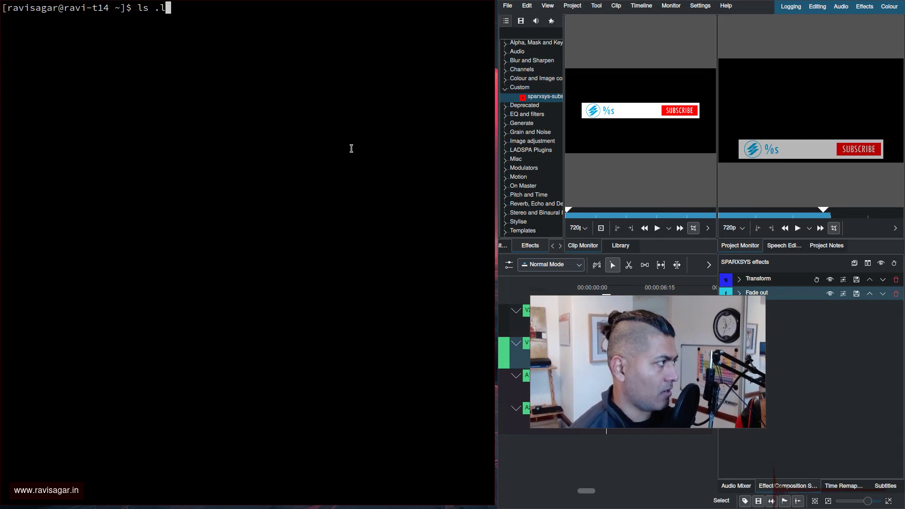
type("ocal/share/")
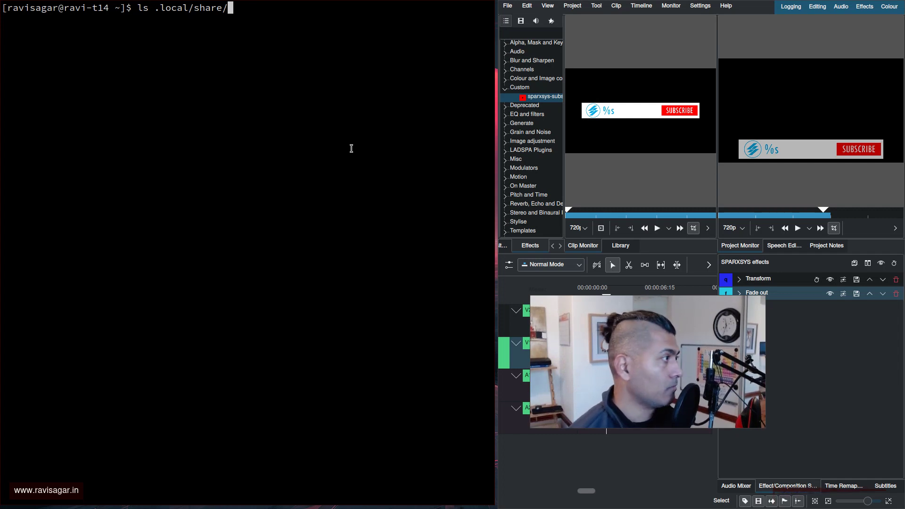
type("kde")
key("Tab")
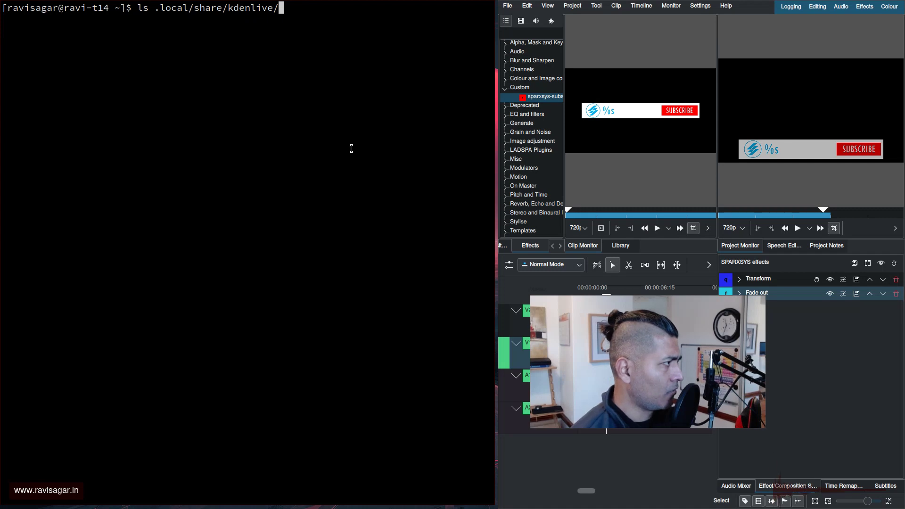
key("Tab")
key("Tab")
type("e")
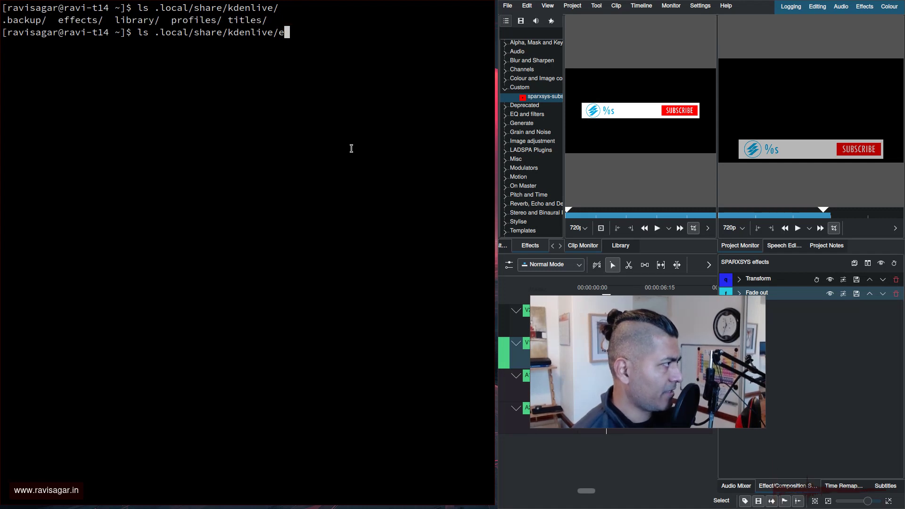
type("f")
key("Tab")
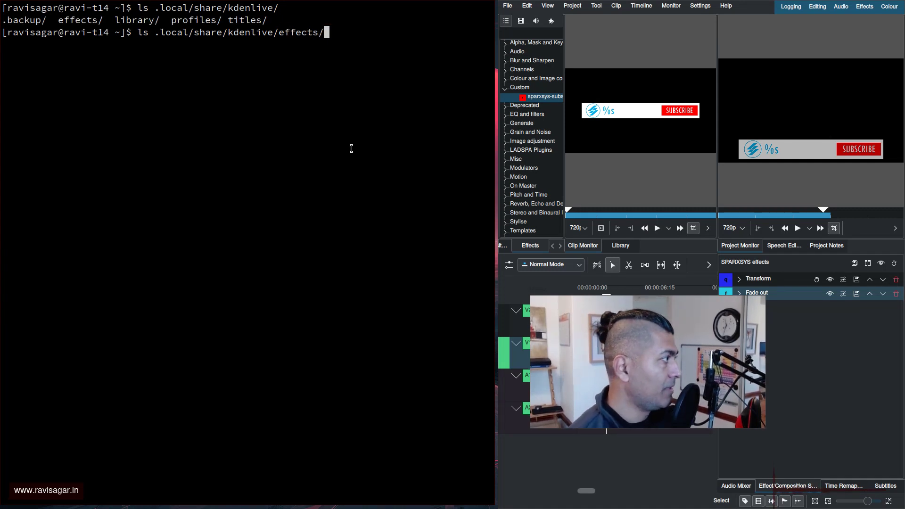
key("Return")
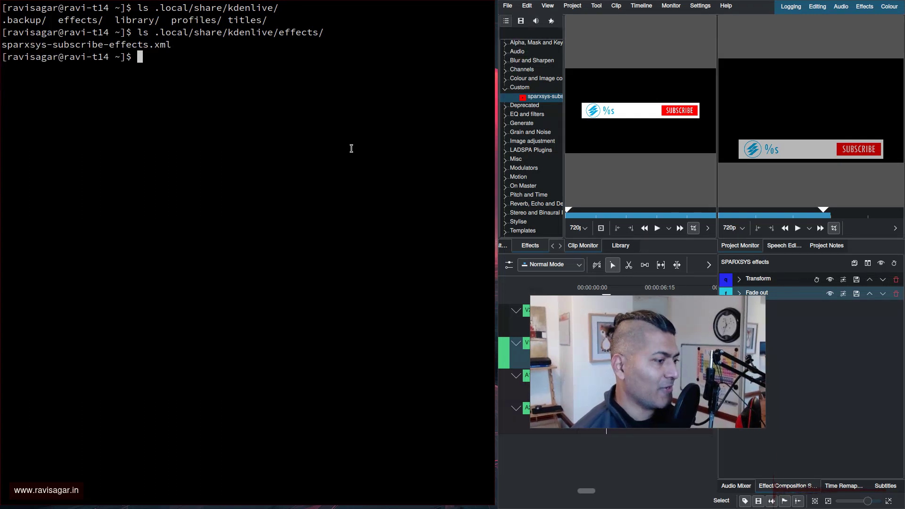
key("ctrl+d")
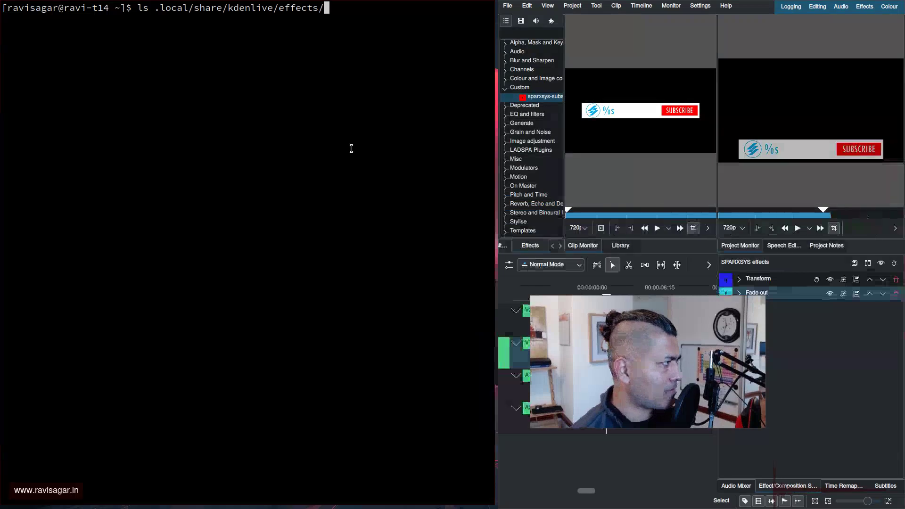
key("Return")
- Read sparxsys-subscribe-effects.xml with less, then close the terminal
key("Up")
key("Home")
key("Right")
type("es")
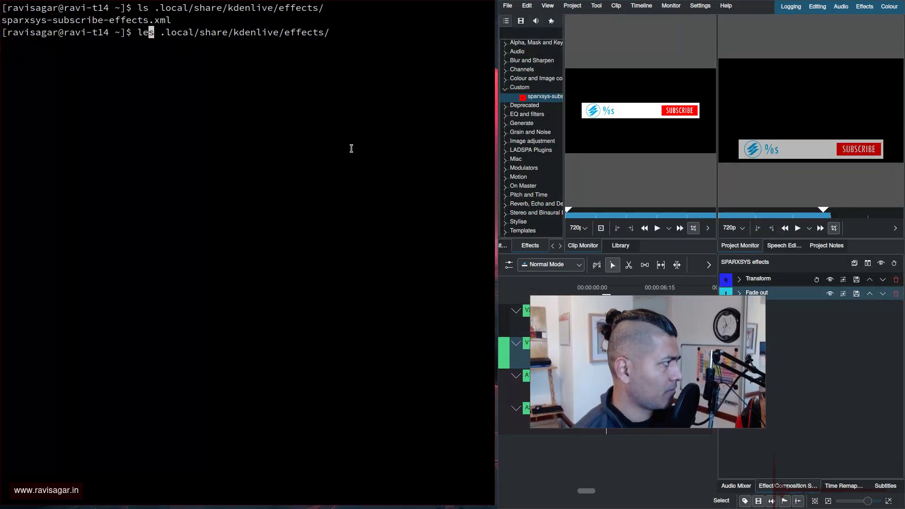
key("Return")
key("Up")
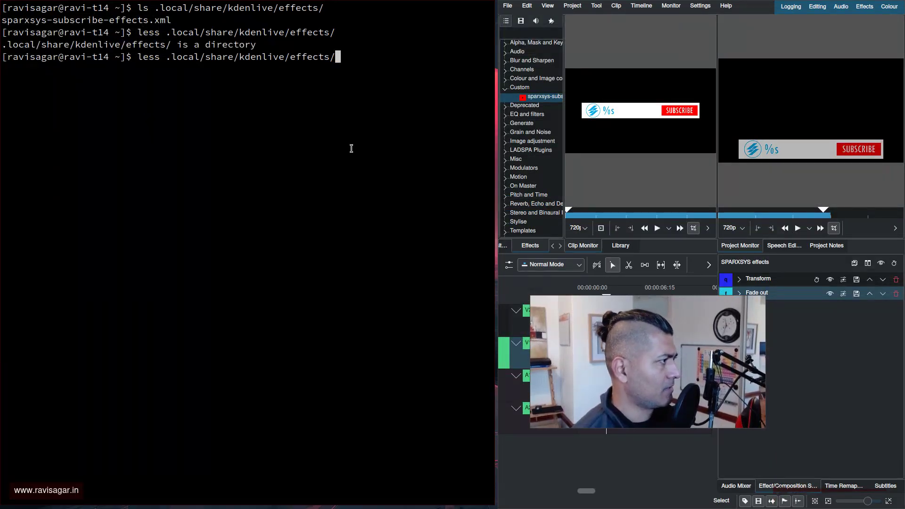
key("Tab")
key("Return")
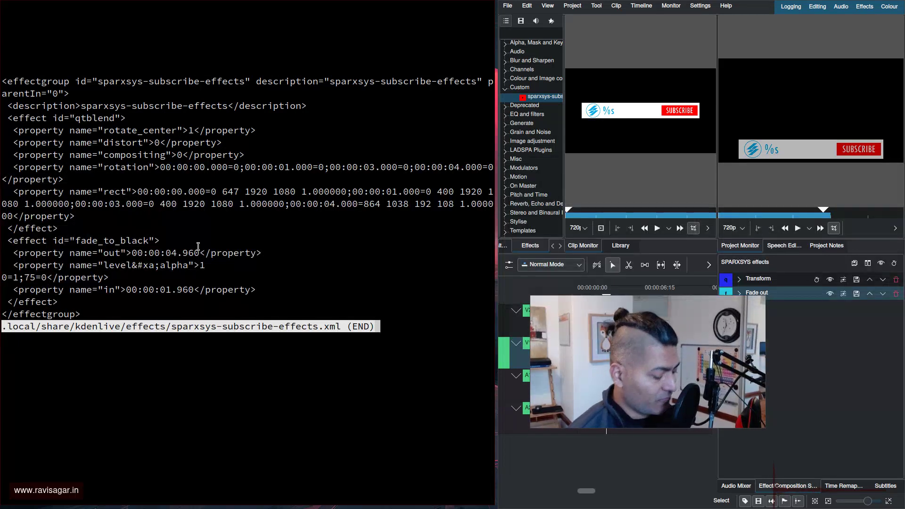
key("super+q")
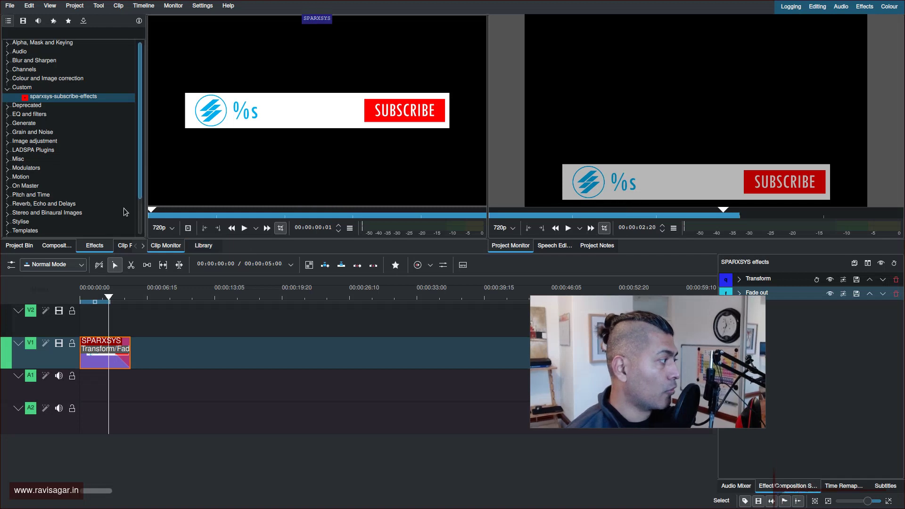
- Deselect the SPARXSYS clip and create a new project with default settings via File > New
left_click(19, 246)
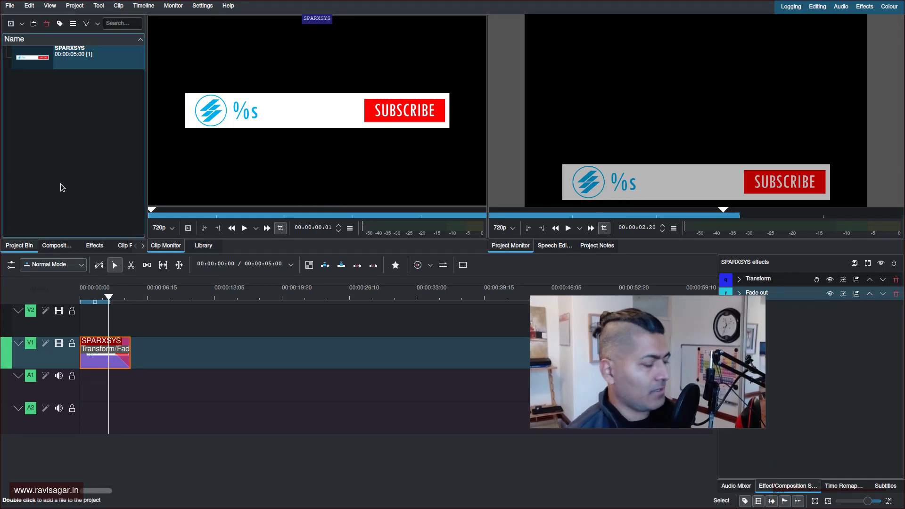
left_click(69, 158)
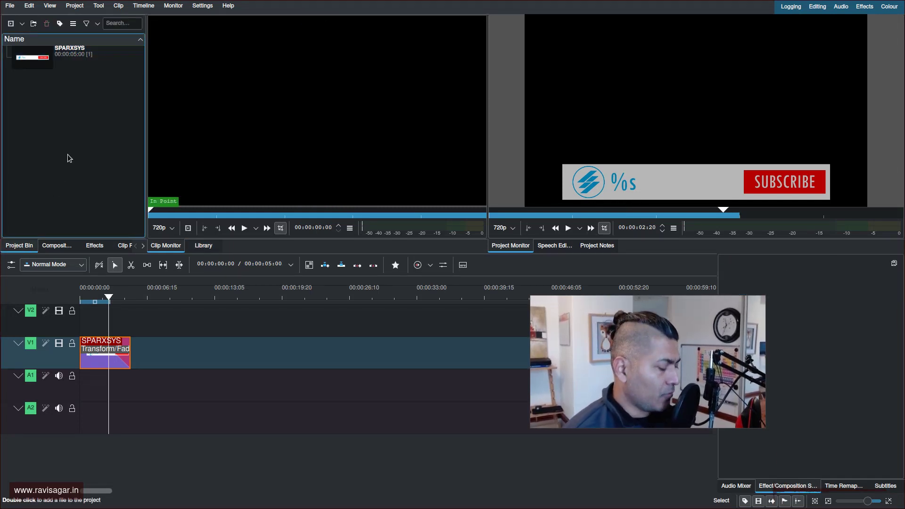
left_click(10, 6)
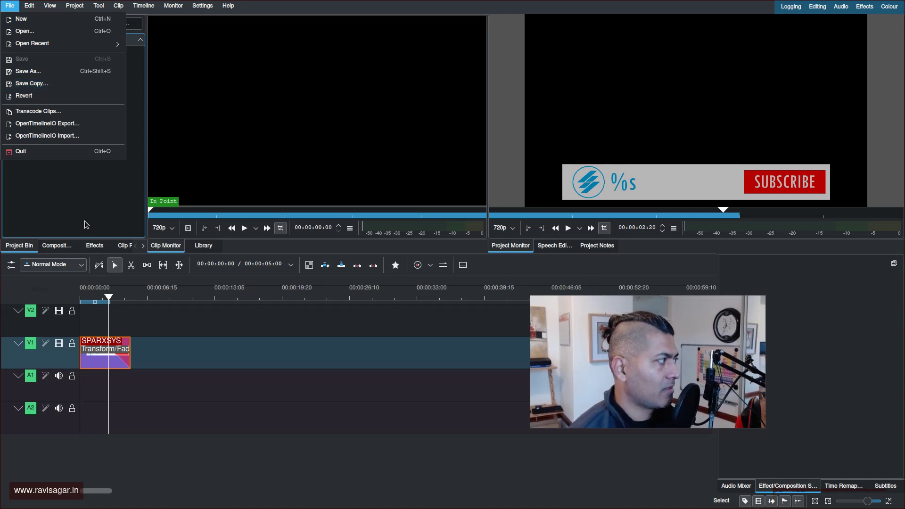
left_click(80, 202)
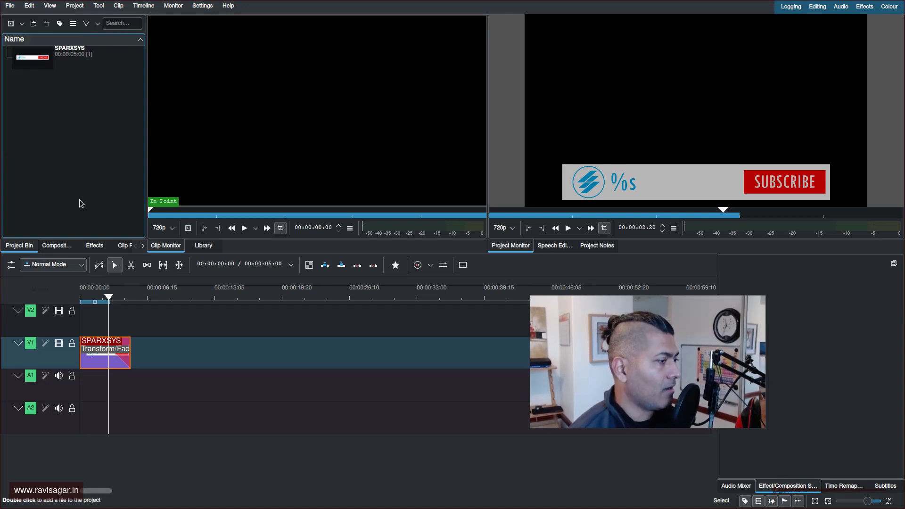
left_click(10, 7)
left_click(21, 19)
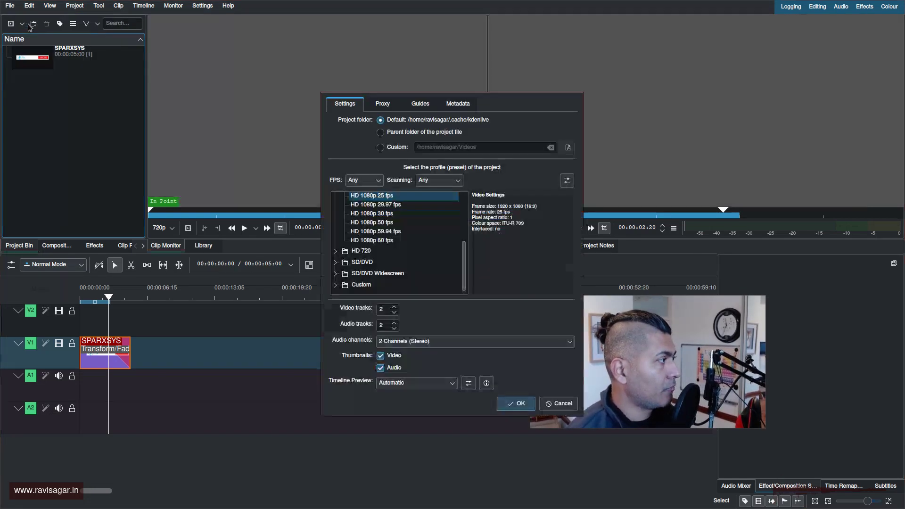
left_click(518, 405)
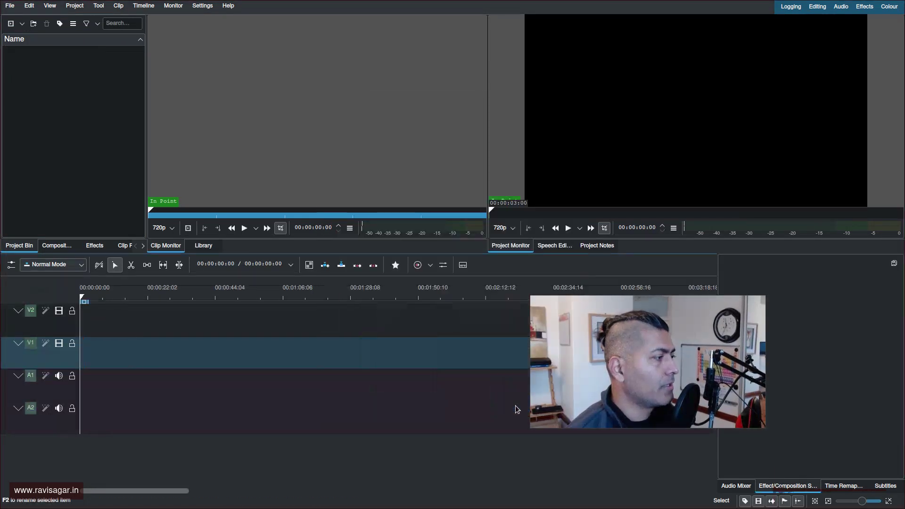
- Import justtalk_frustration-with-jira-small.mp4 and place it on the V1 and A1 tracks
right_click(59, 139)
left_click(81, 160)
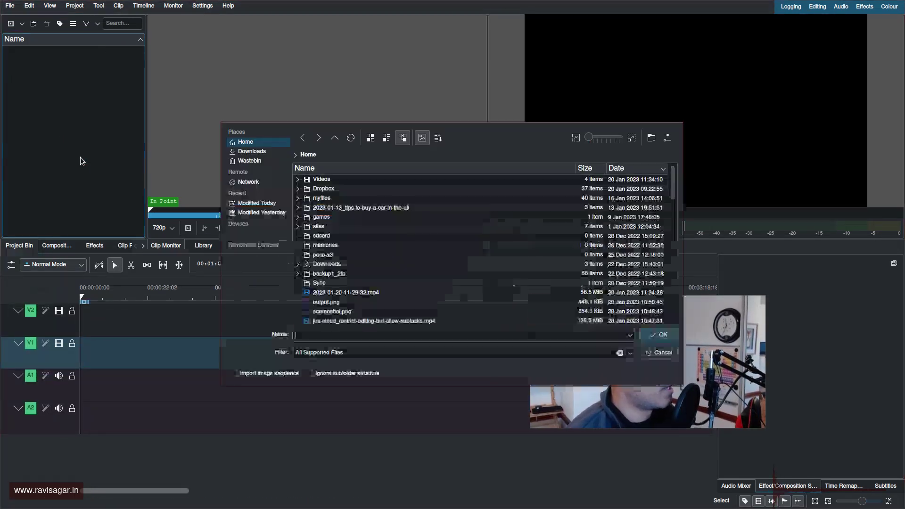
scroll(382, 257, "down", 5)
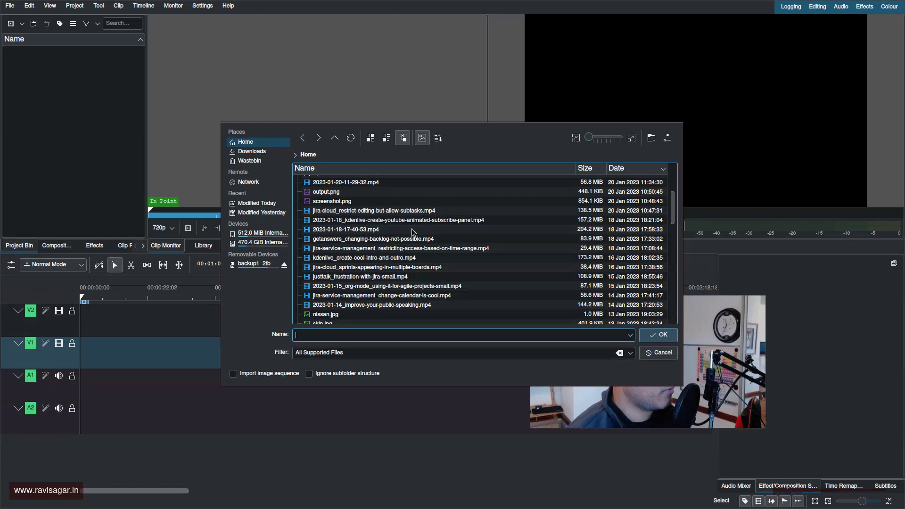
double_click(383, 277)
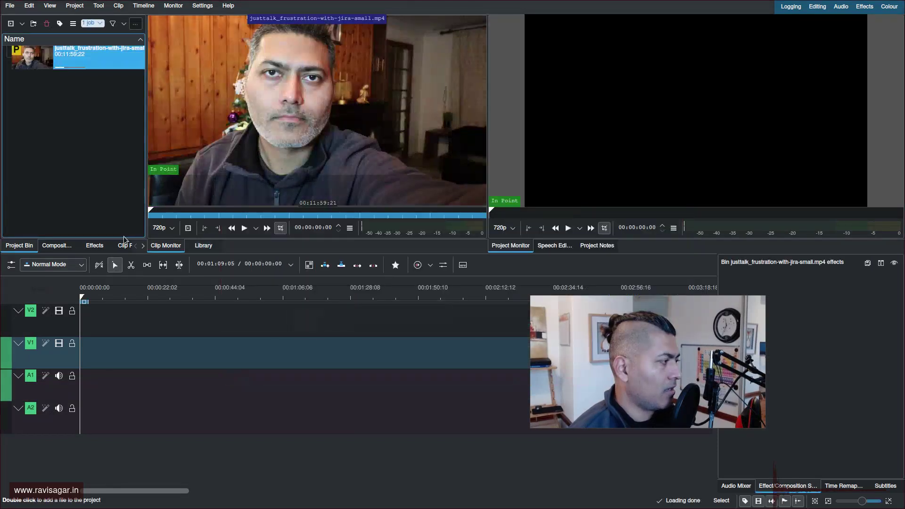
left_click_drag(43, 64, 101, 359)
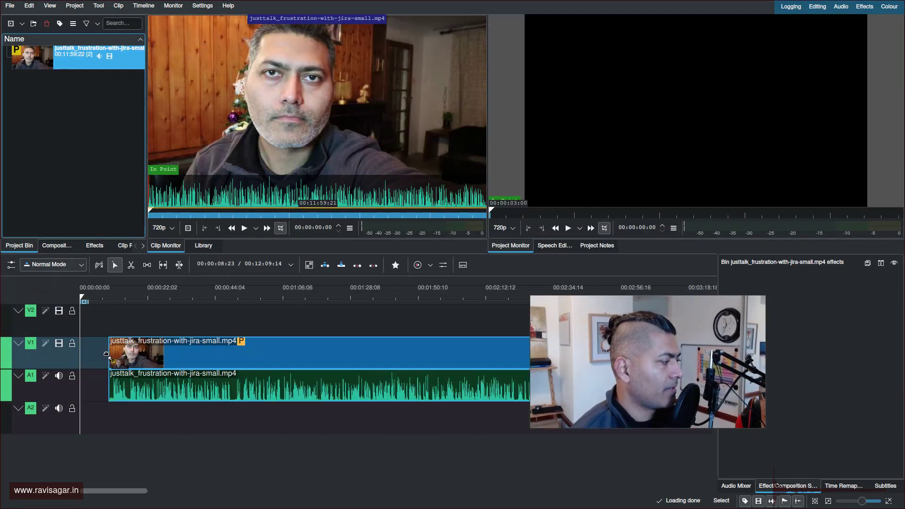
left_click(99, 298)
left_click_drag(100, 300, 100, 300)
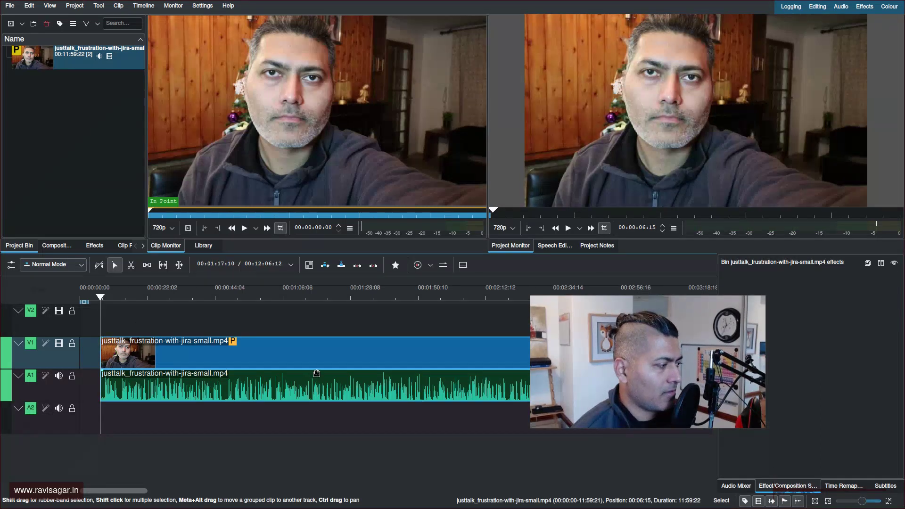
- Lower the Master fader in the Audio Mixer to about -20 dB
left_click(328, 348)
left_click(736, 485)
left_click_drag(896, 373, 896, 450)
left_click(127, 297)
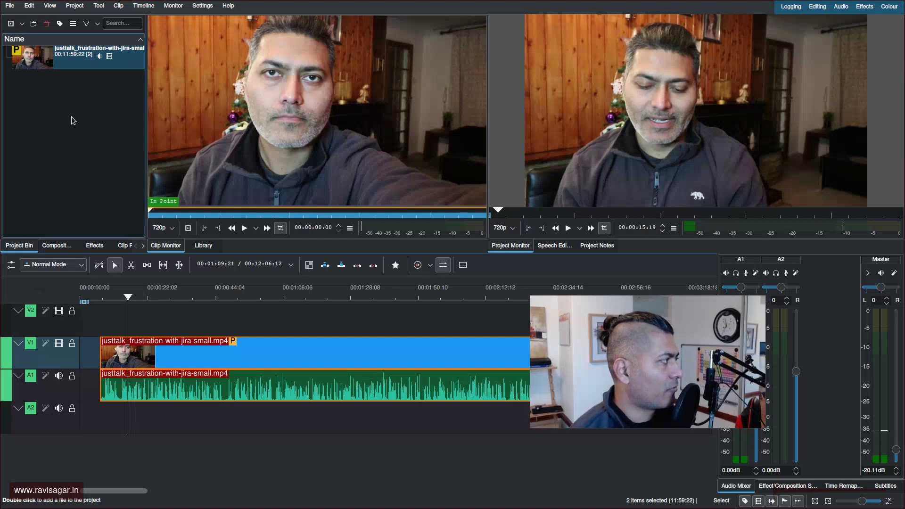
left_click(54, 119)
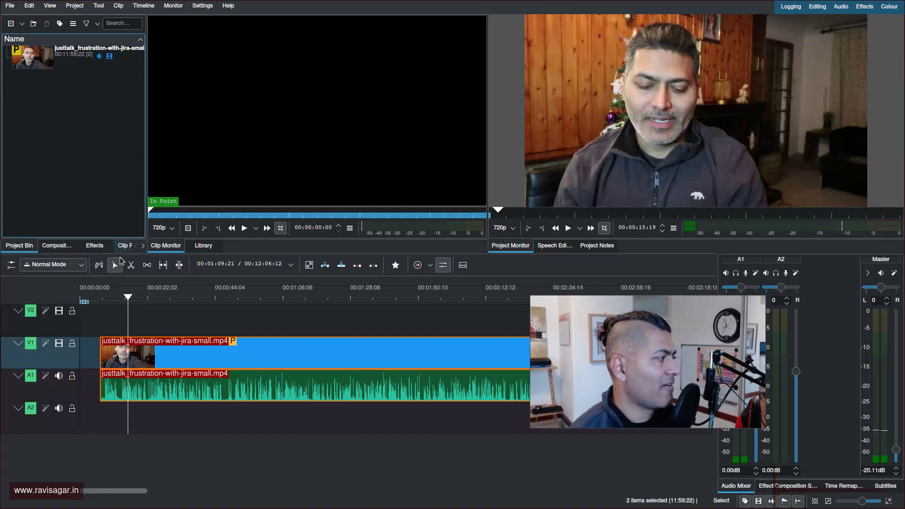
- Add a template title clip from sparxsys-subscribe-title.kdenlivetitle to the bin
left_click(113, 297)
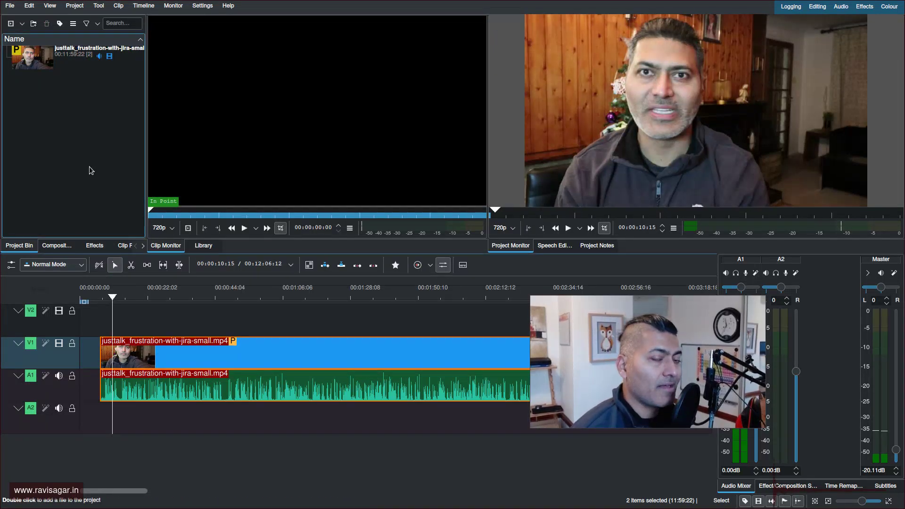
right_click(77, 126)
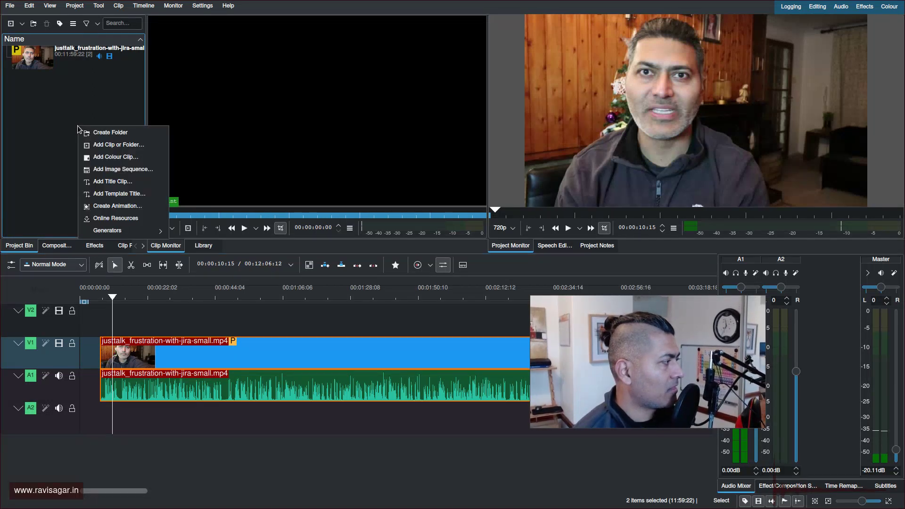
left_click(117, 147)
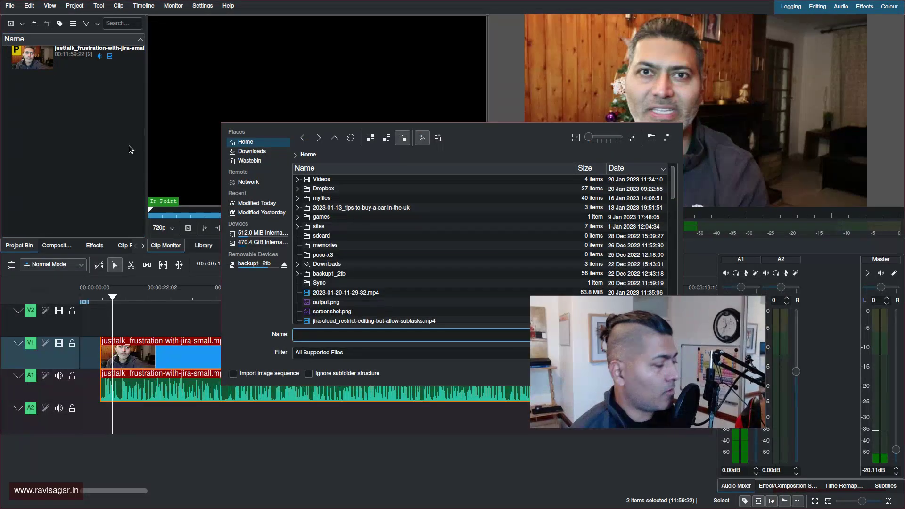
key("Escape")
right_click(100, 110)
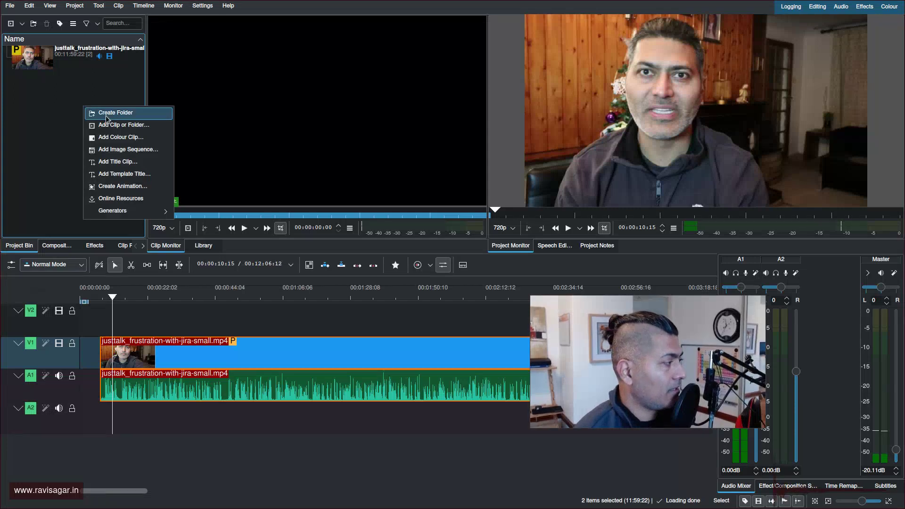
left_click(115, 174)
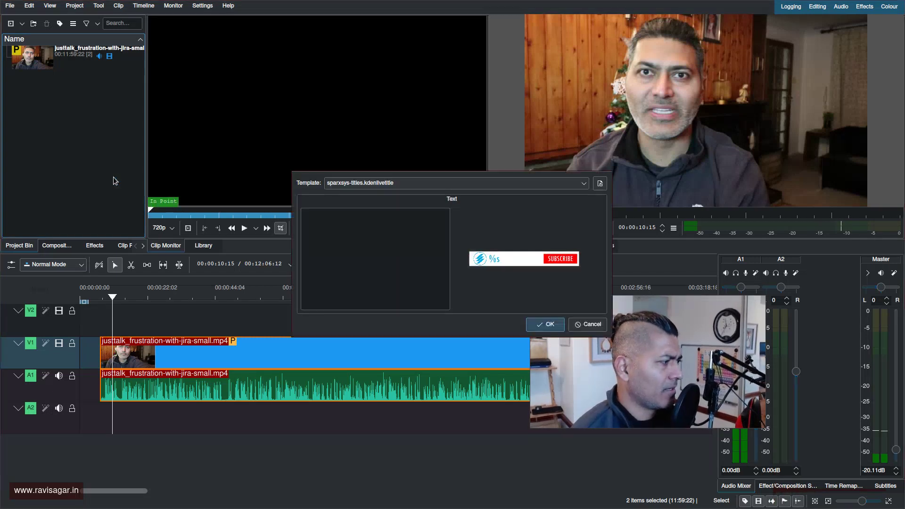
left_click(584, 185)
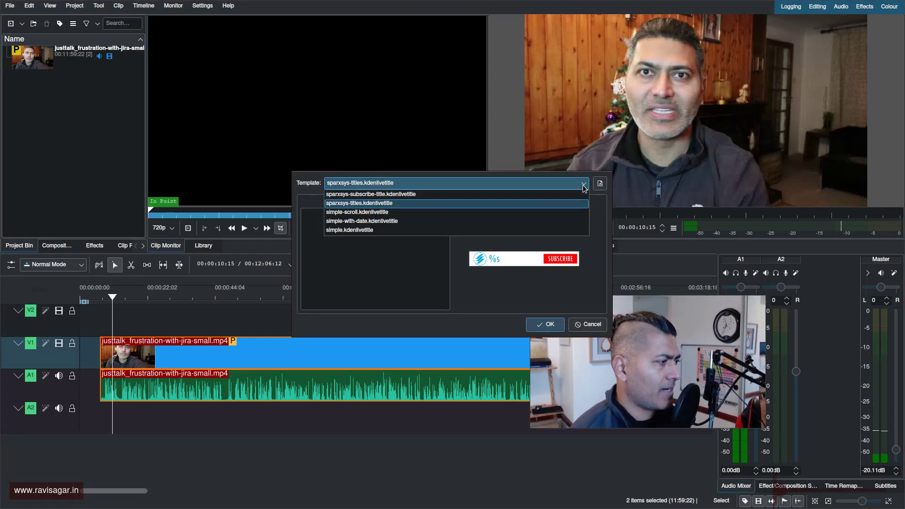
left_click(583, 186)
left_click(581, 186)
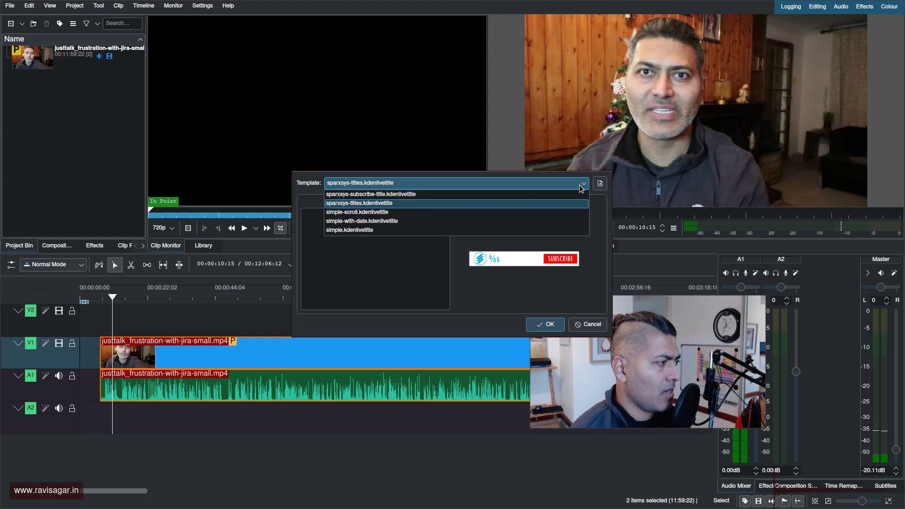
left_click(406, 195)
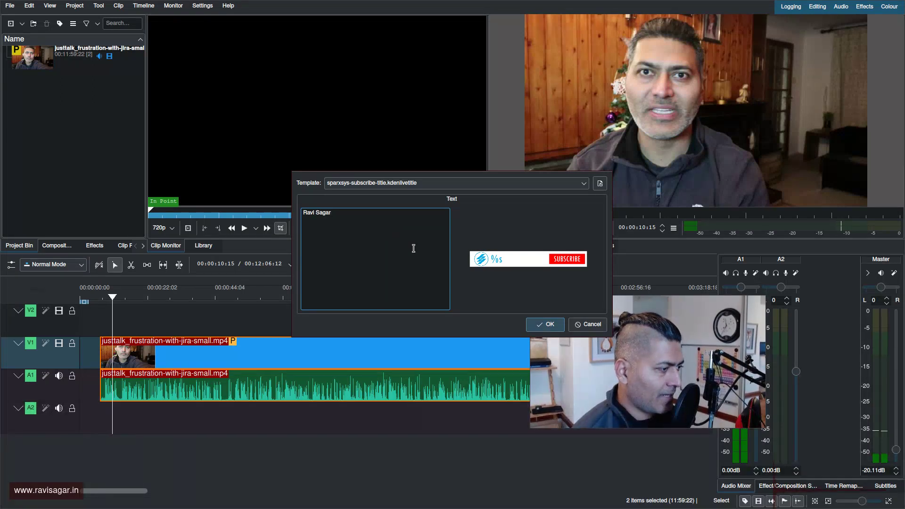
left_click(545, 325)
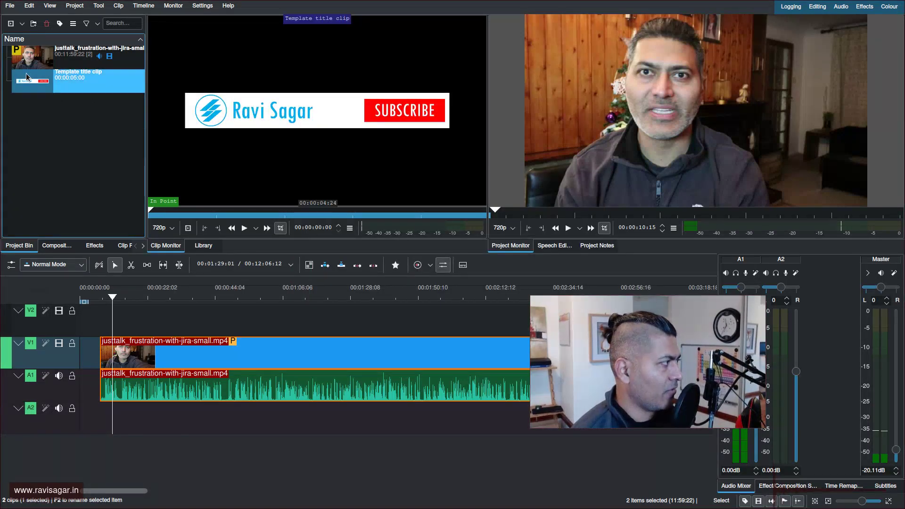
- Place the template title clip on V2 at the playhead near 10 seconds and preview the overlay
left_click_drag(24, 77, 118, 315)
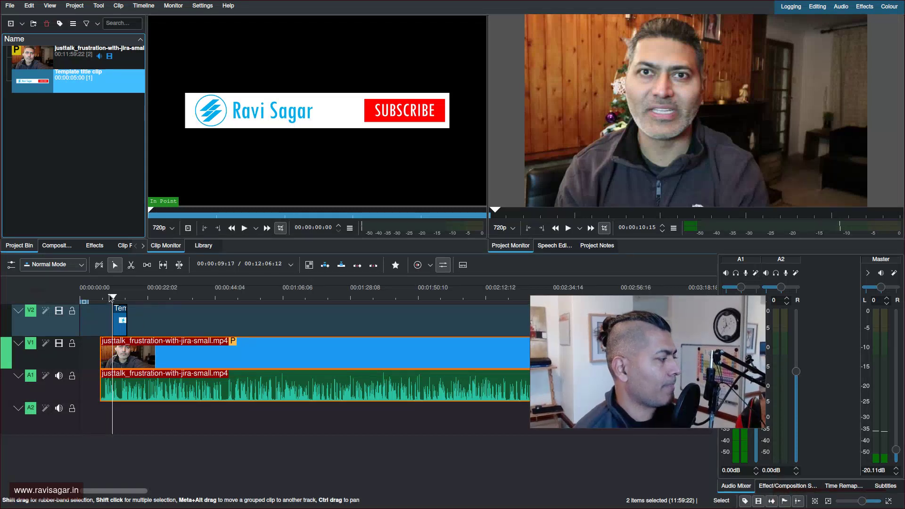
key("space")
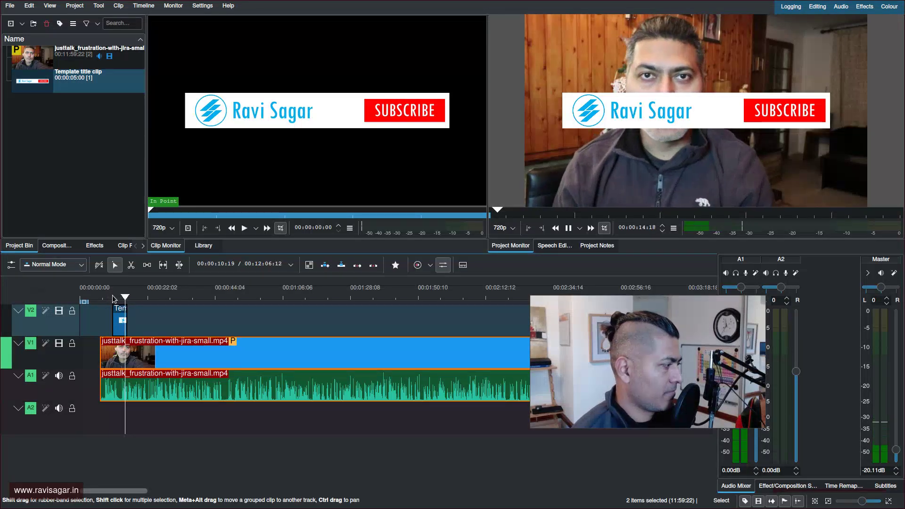
key("space")
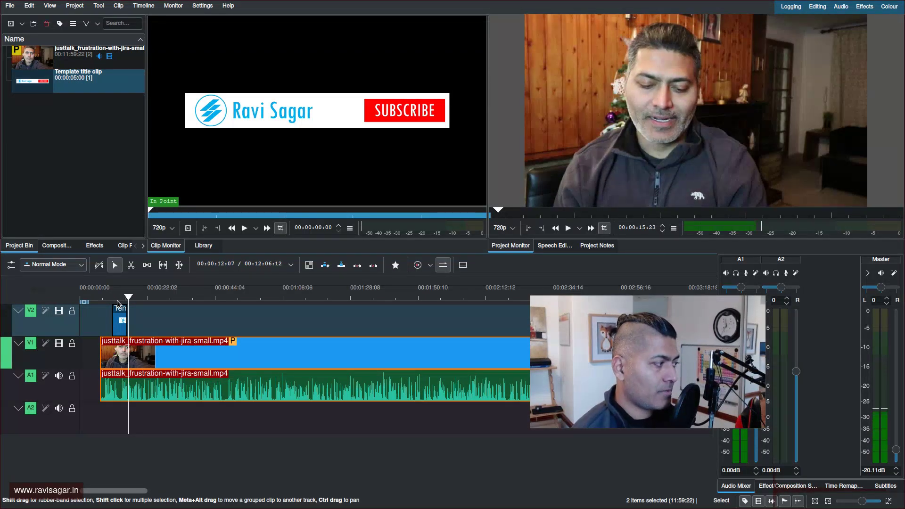
left_click(116, 299)
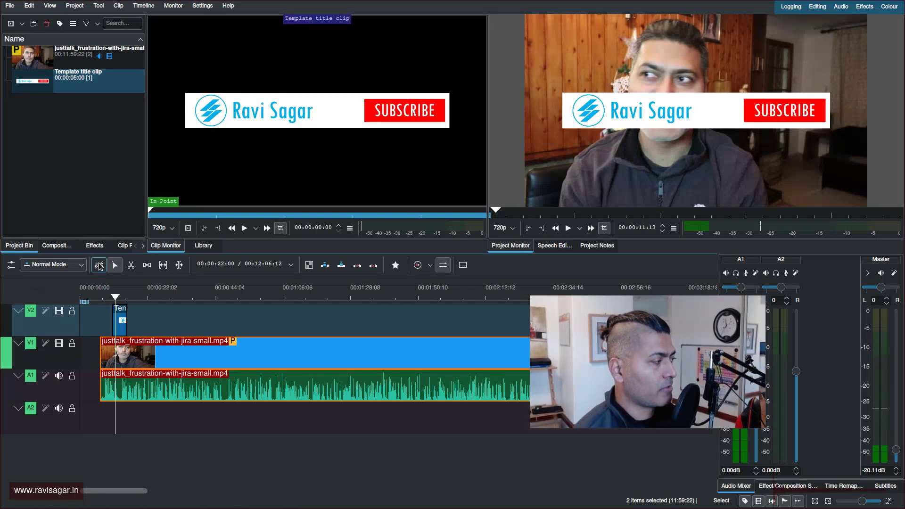
left_click(94, 246)
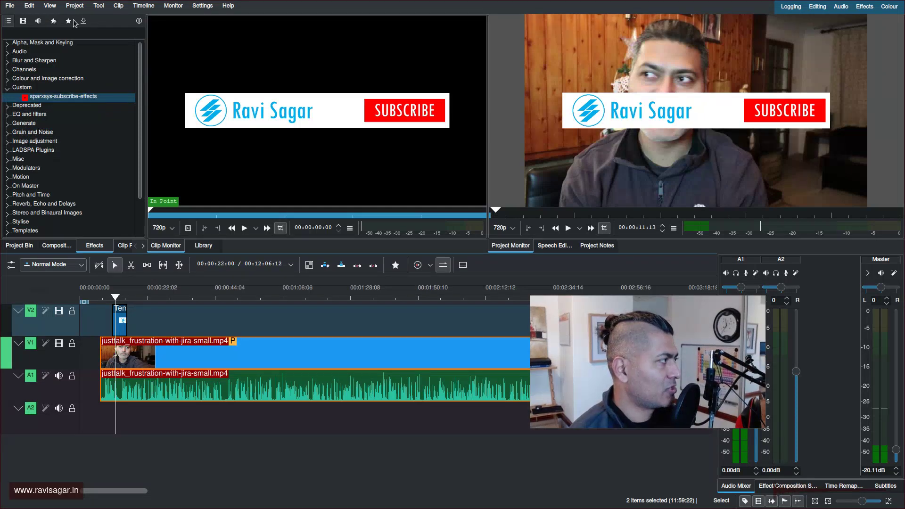
- Search effects for 'spar' and apply sparxsys-subscribe-effects to the V2 title clip
left_click(65, 31)
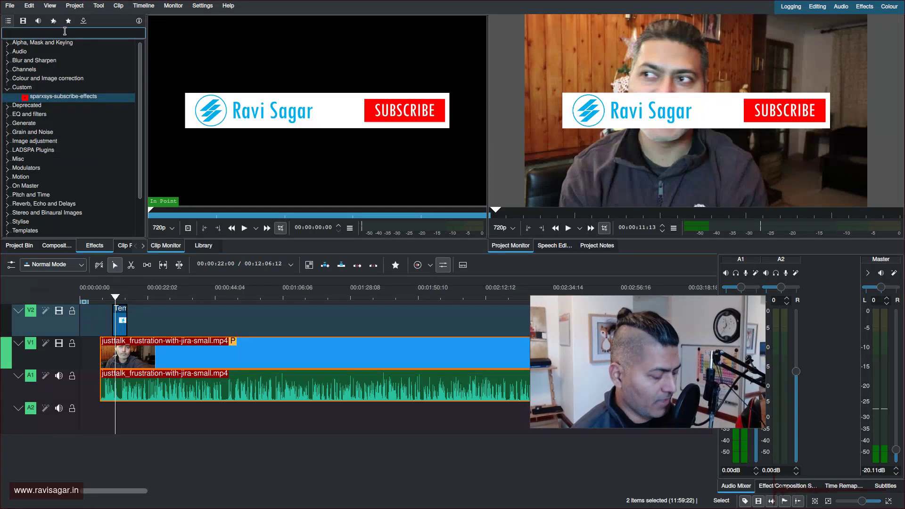
type("spar")
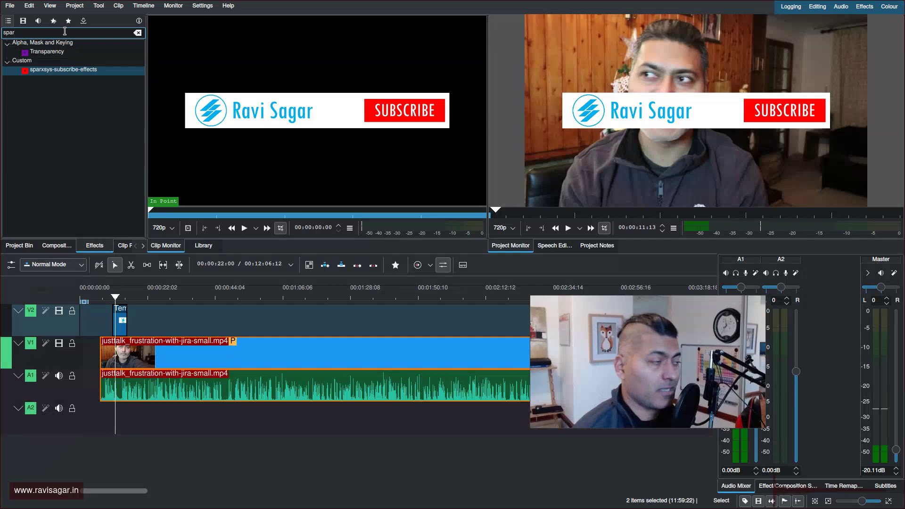
left_click(63, 70)
left_click_drag(134, 340, 121, 326)
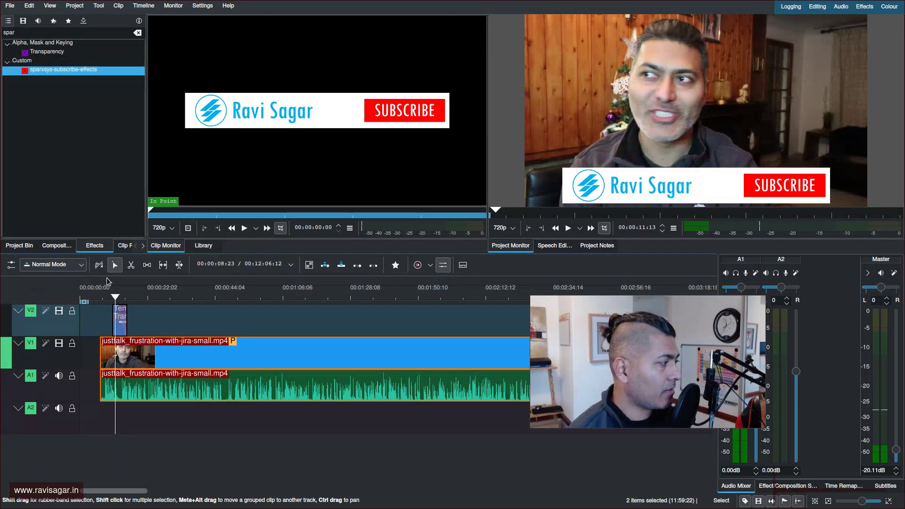
left_click(106, 296)
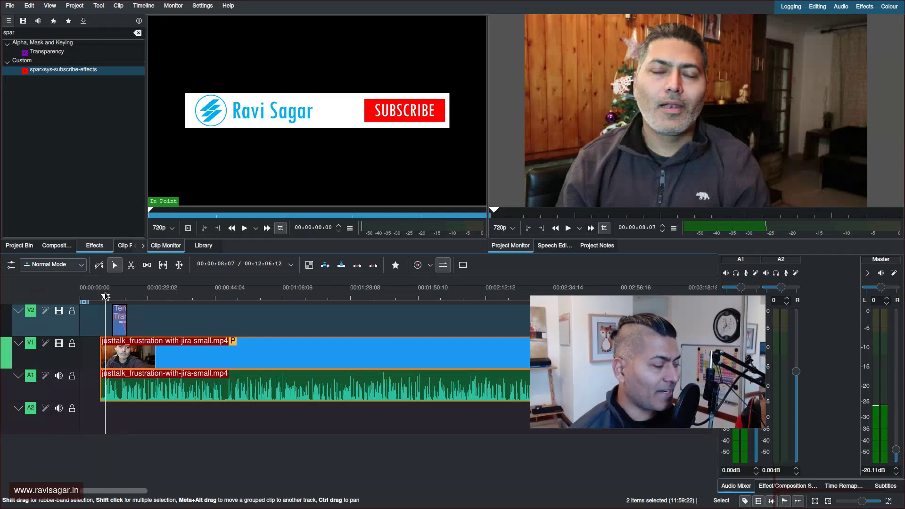
- Play the timeline from about 9 seconds to preview the animated subscribe title
left_click_drag(105, 298, 108, 299)
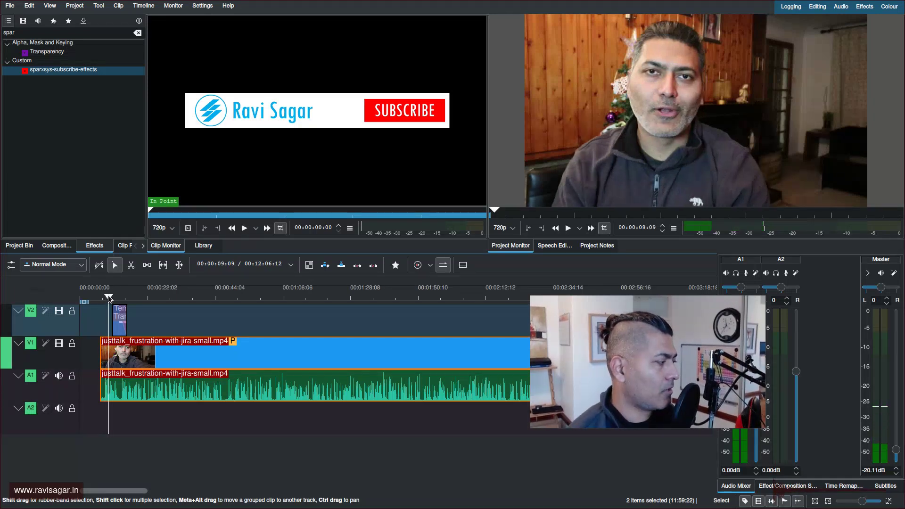
key("space")
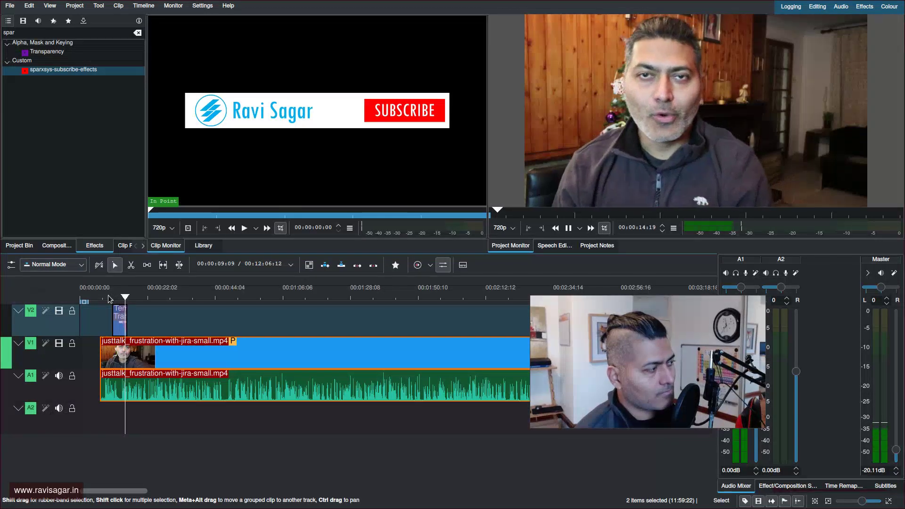
key("space")
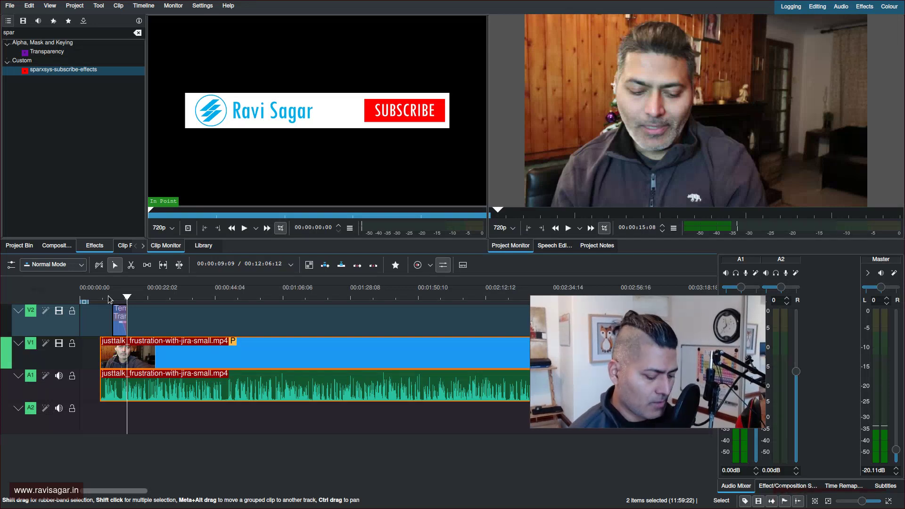
key("super+Return")
- List the contents of the Videos/titles/ folder in the terminal
type("ls ")
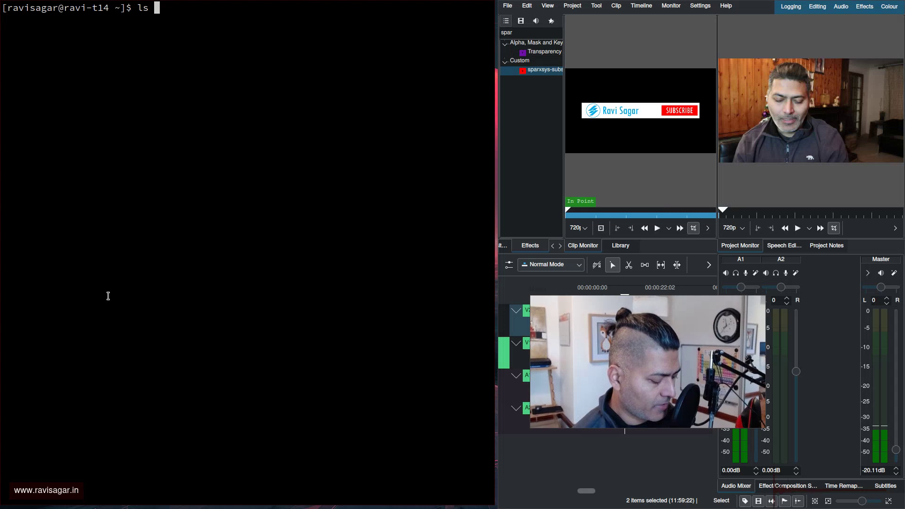
type("my")
key("Tab")
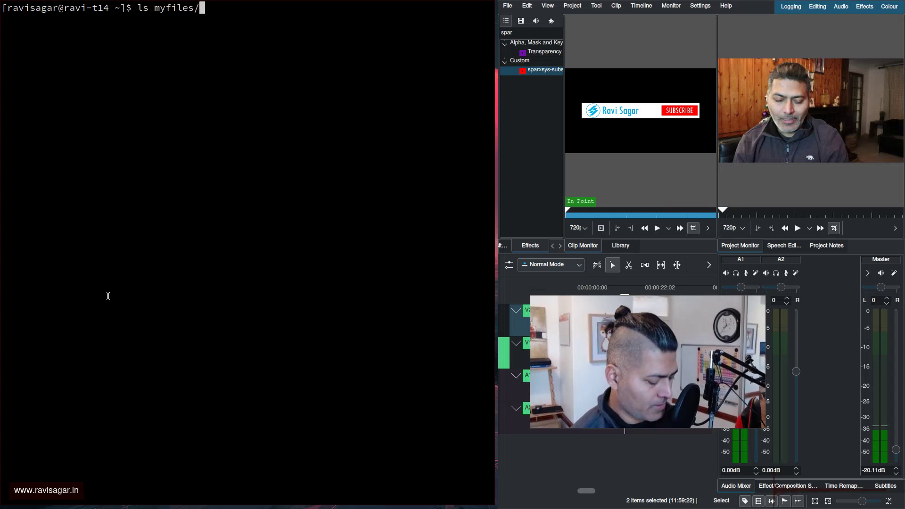
key("BackSpace")
key("BackSpace")
key("BackSpace")
type("es/")
key("BackSpace")
key("BackSpace")
key("BackSpace")
key("BackSpace")
key("BackSpace")
key("BackSpace")
key("BackSpace")
key("BackSpace")
type("V")
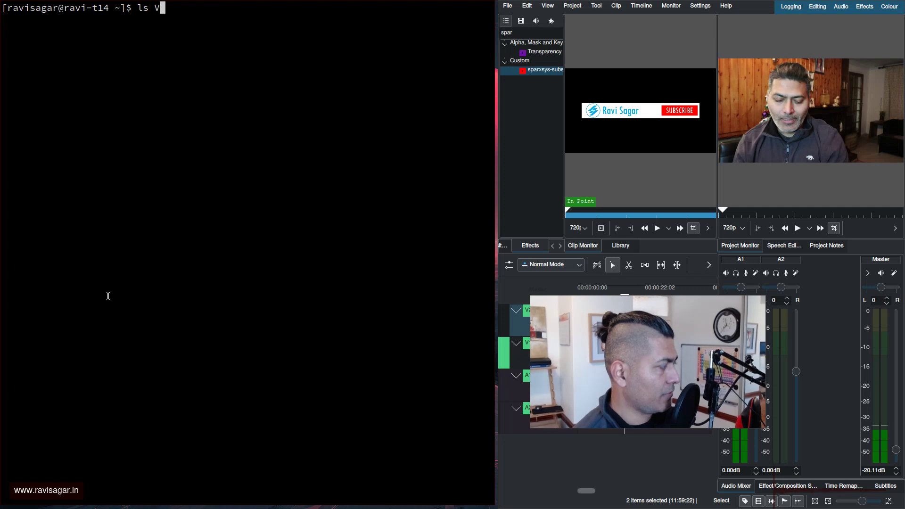
type("i")
key("Tab")
type("t")
key("Tab")
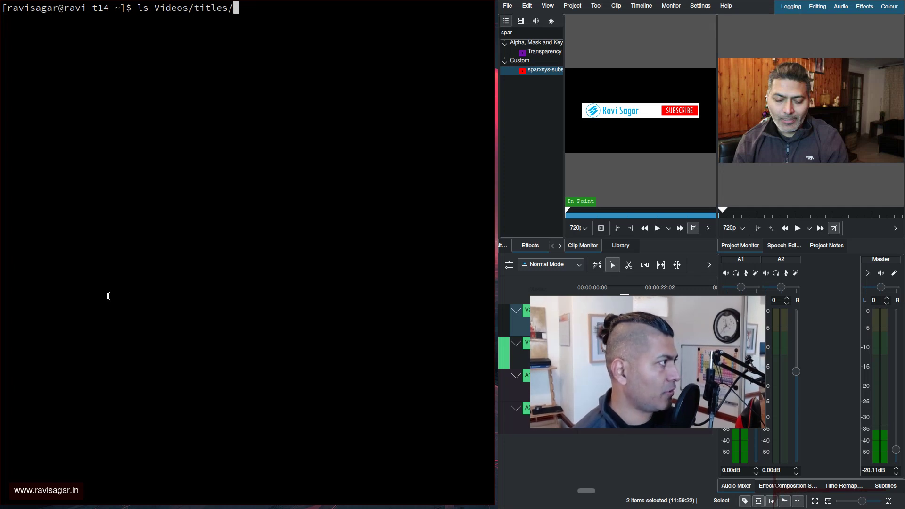
key("Return")
- Open sparxsys-subscribe-title.kdenlivetitle in the less pager
key("Up")
type("spar")
key("BackSpace")
key("BackSpace")
key("BackSpace")
key("Tab")
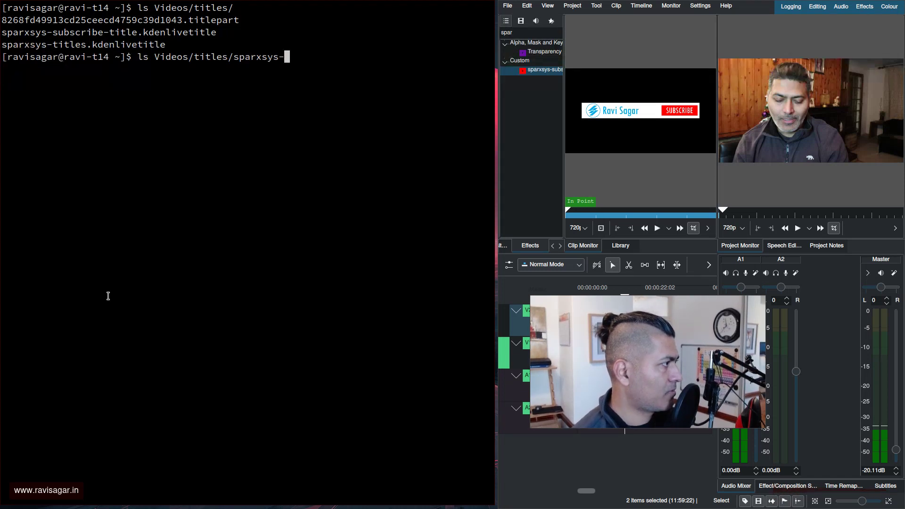
type("s")
key("Tab")
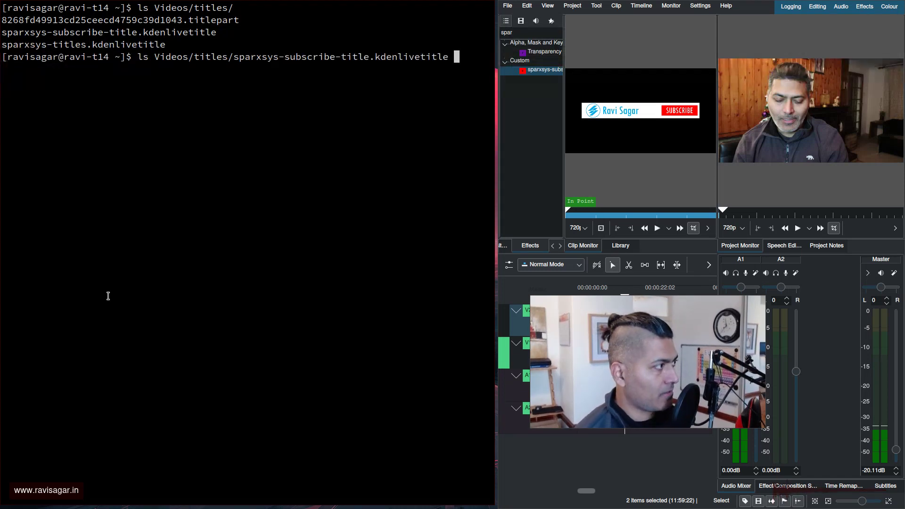
key("Home")
key("Right")
type("es")
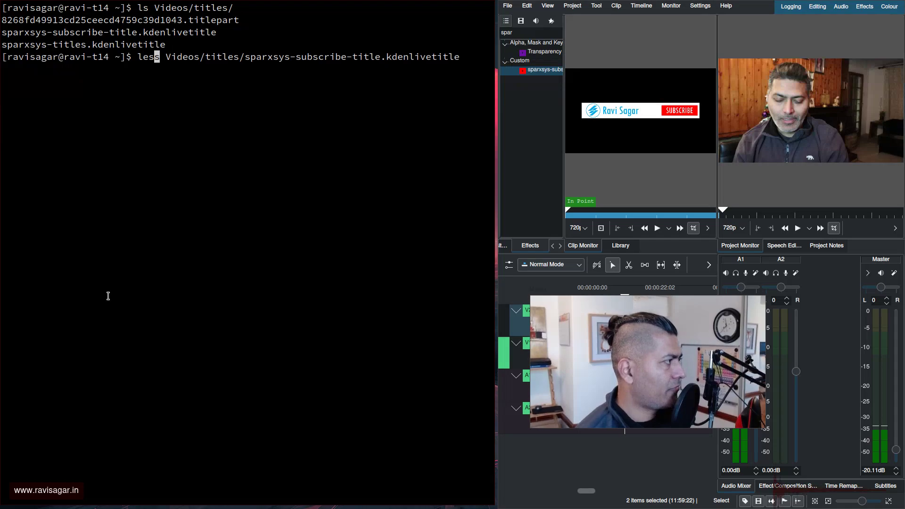
key("Return")
- Shrink the terminal text and scroll through the title file's XML
key("ctrl+minus")
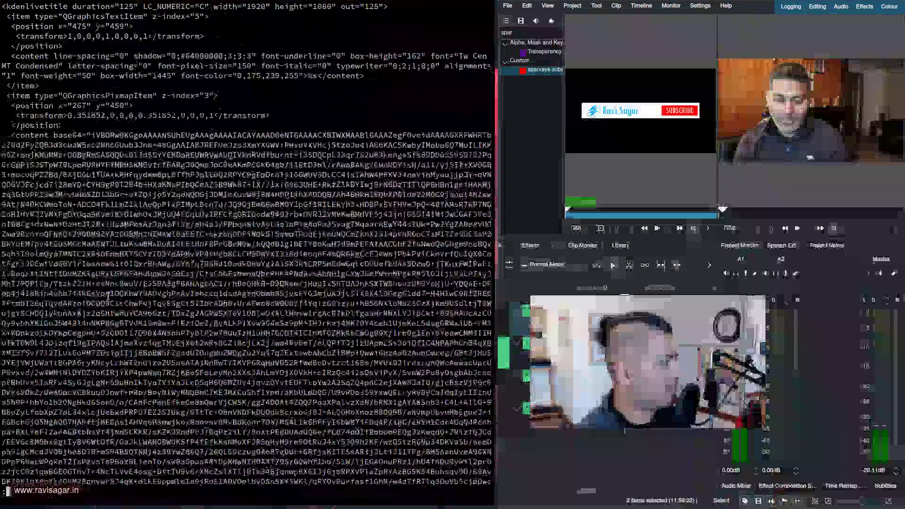
key("ctrl+minus")
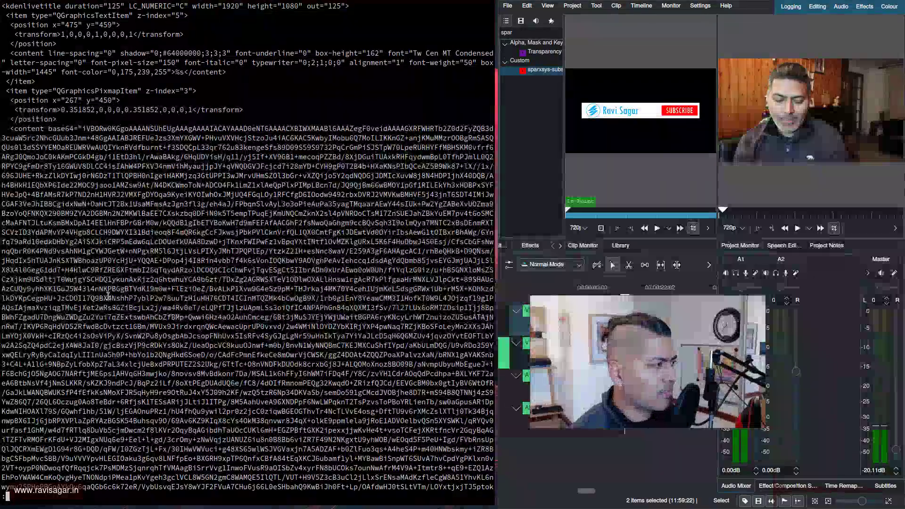
scroll(109, 295, "down", 6)
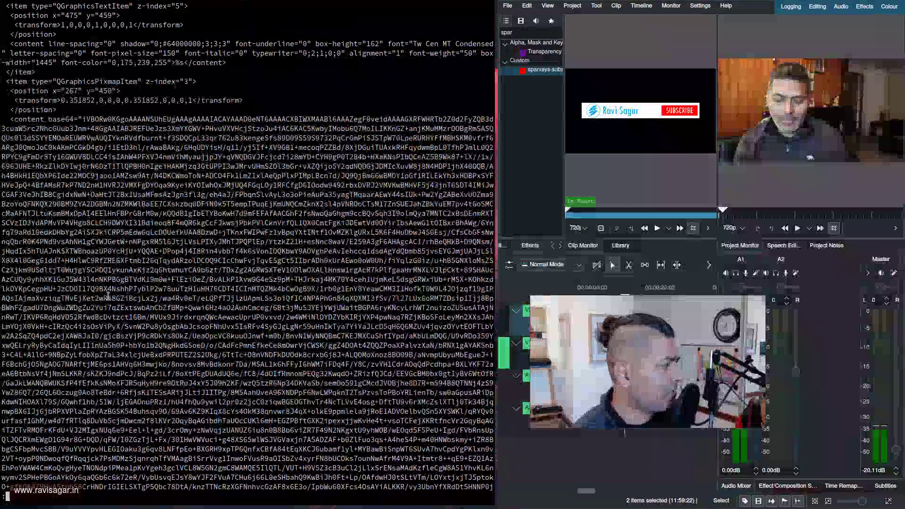
scroll(108, 296, "down", 20)
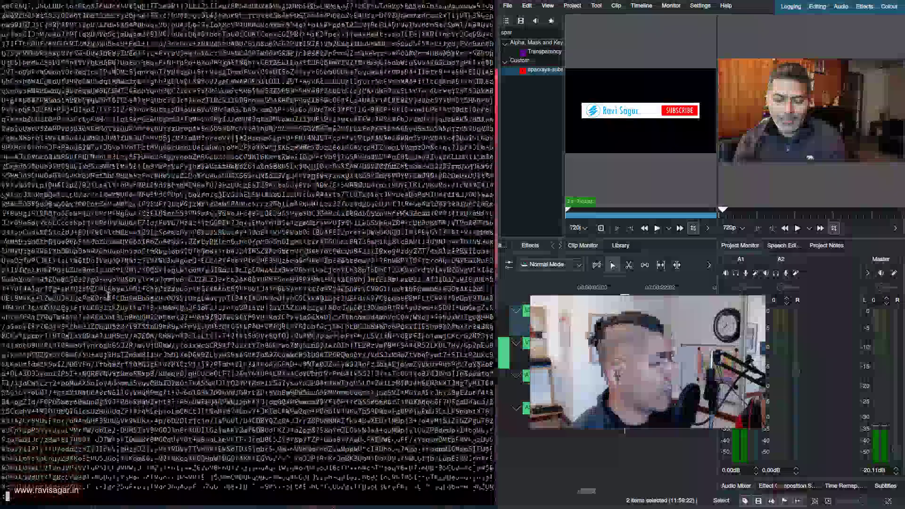
scroll(109, 295, "down", 20)
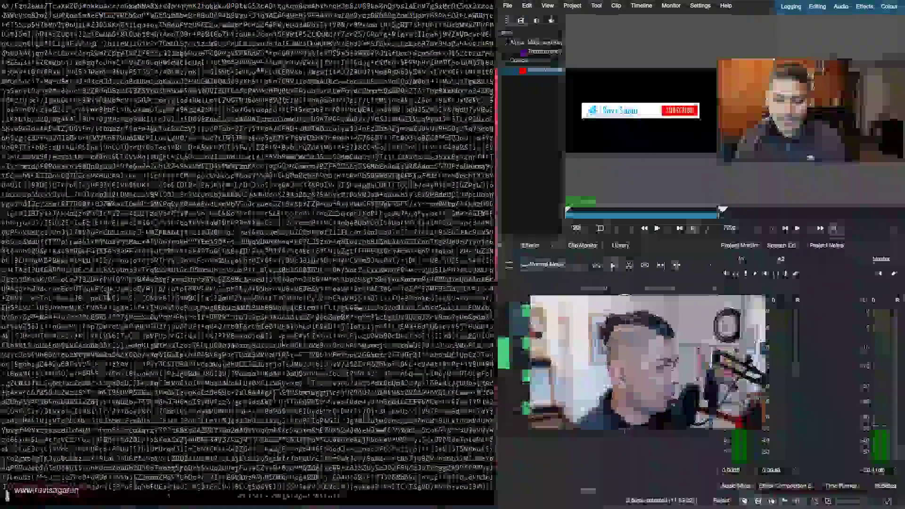
scroll(108, 296, "down", 20)
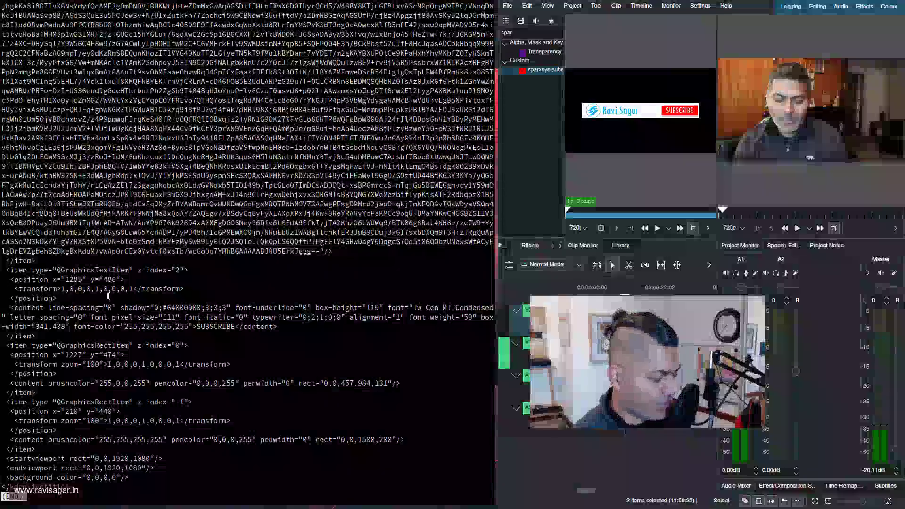
- Search the file for 'image', then quit and return to Kdenlive
key("slash")
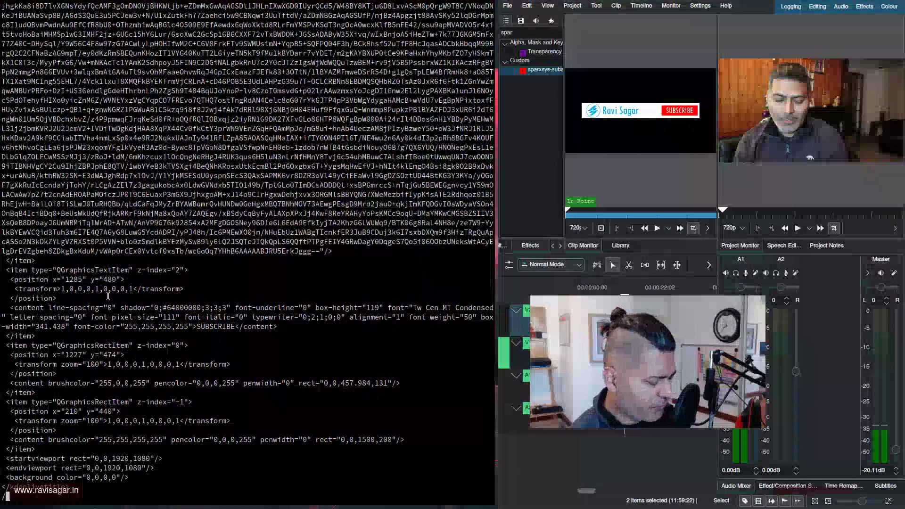
type("image")
key("Return")
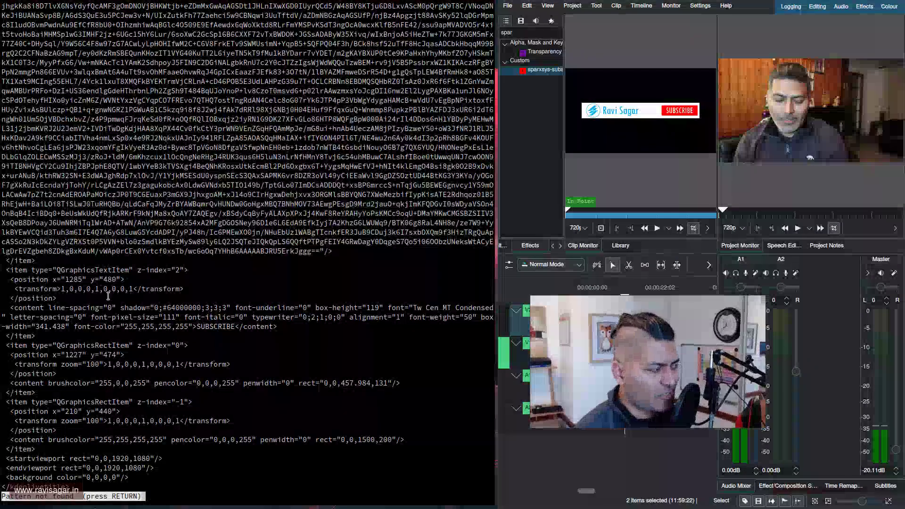
key("q")
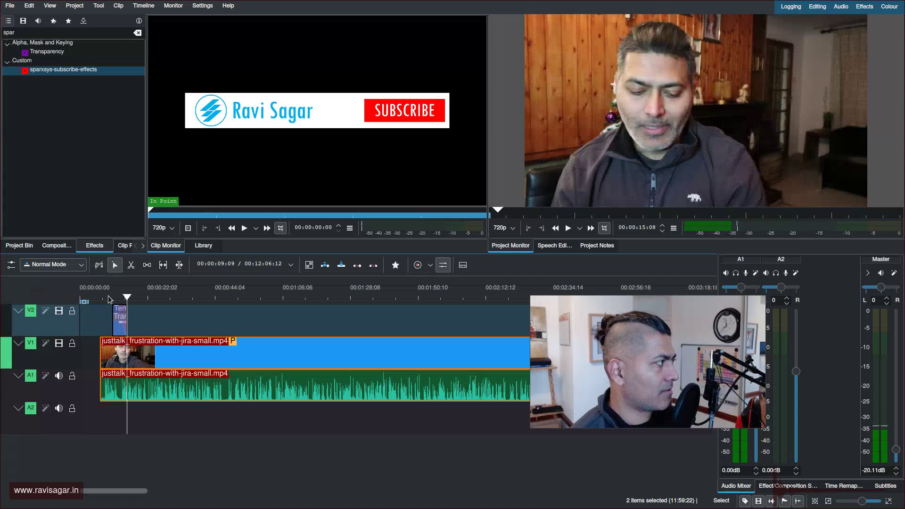
- Focus the Effects list, then bring up the File menu
left_click(65, 132)
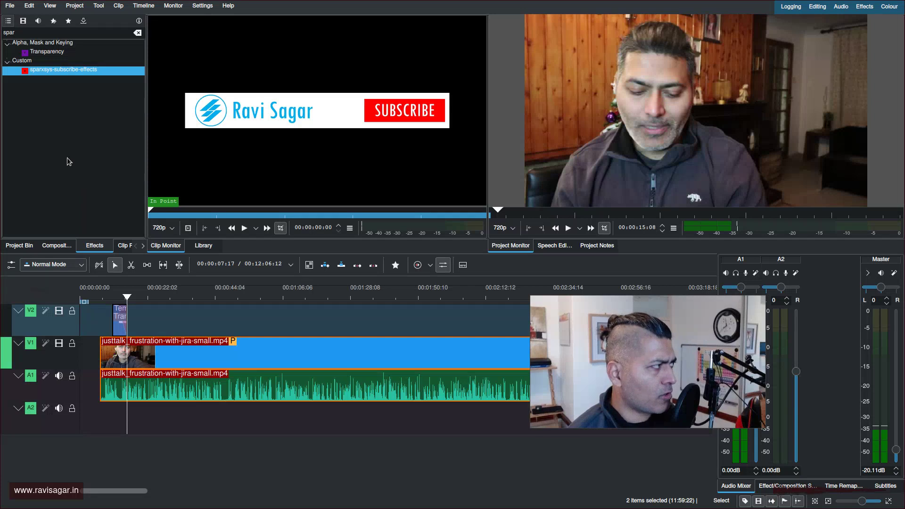
left_click(11, 7)
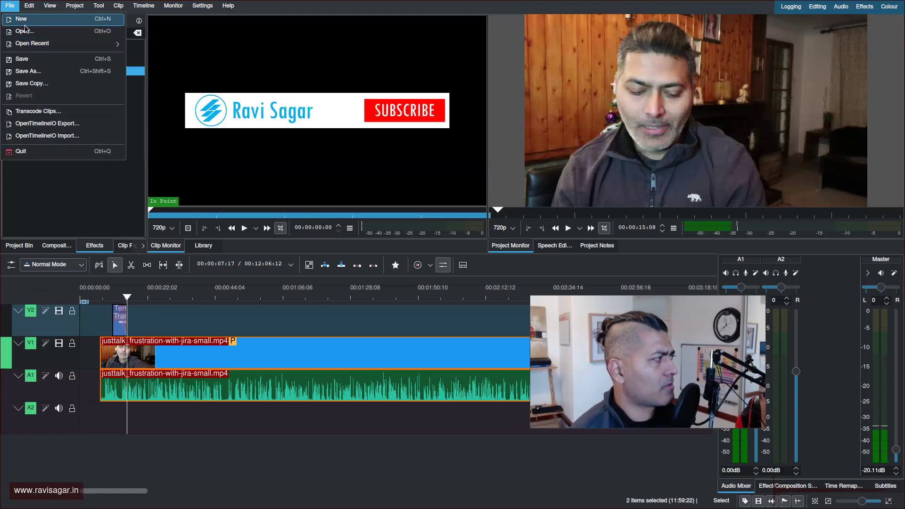
- Reopen the recent sparxsys-subscribe.kdenlive project without saving the current changes
mouse_move(28, 44)
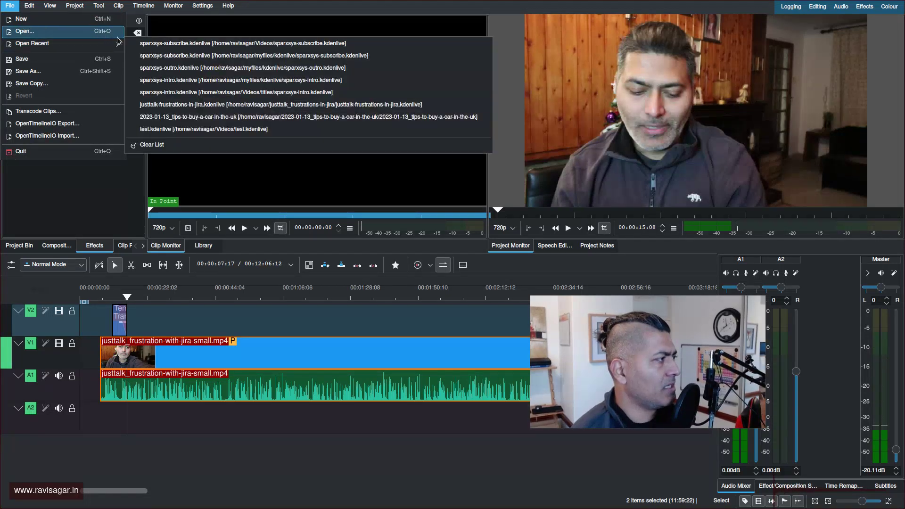
left_click(165, 45)
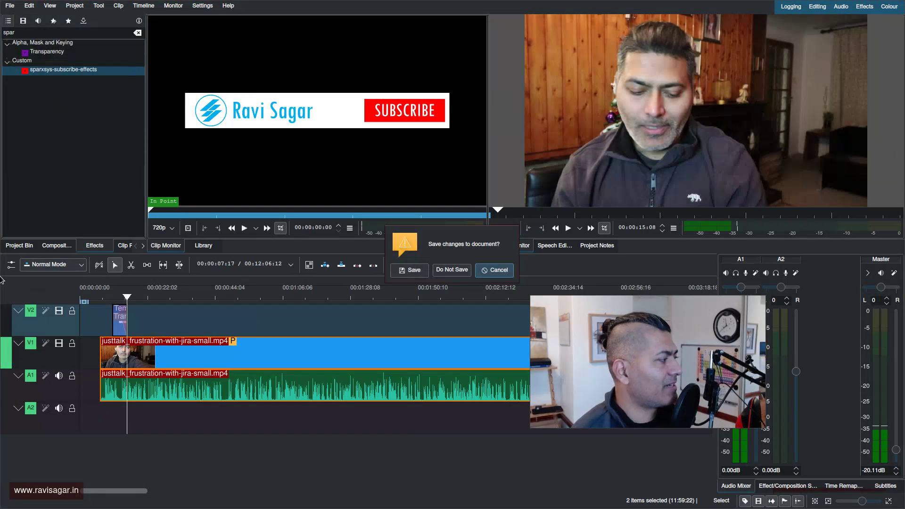
left_click(452, 270)
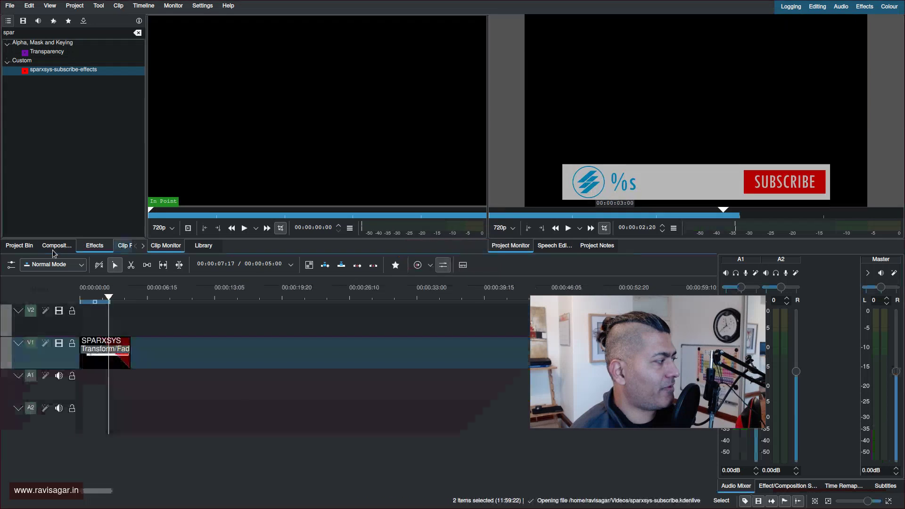
- Open the SPARXSYS title clip from the Project Bin in the title editor
left_click(23, 247)
left_click(40, 62)
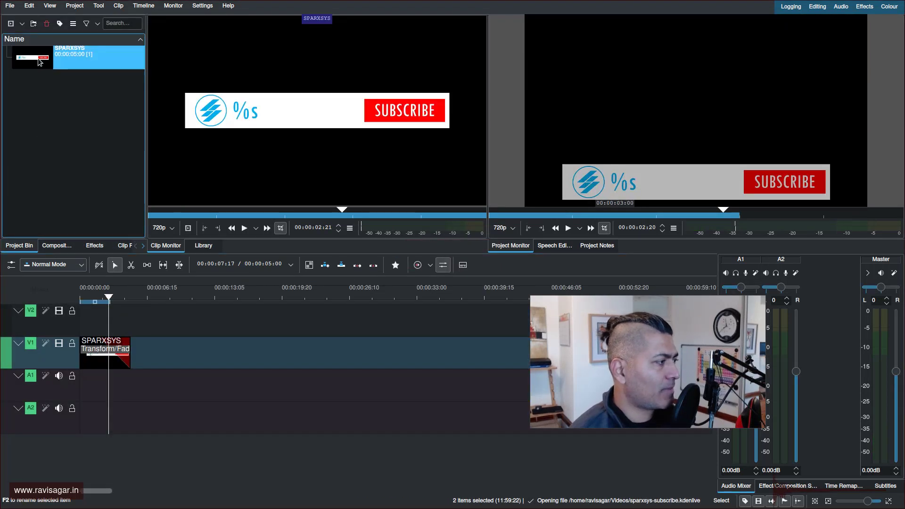
right_click(35, 60)
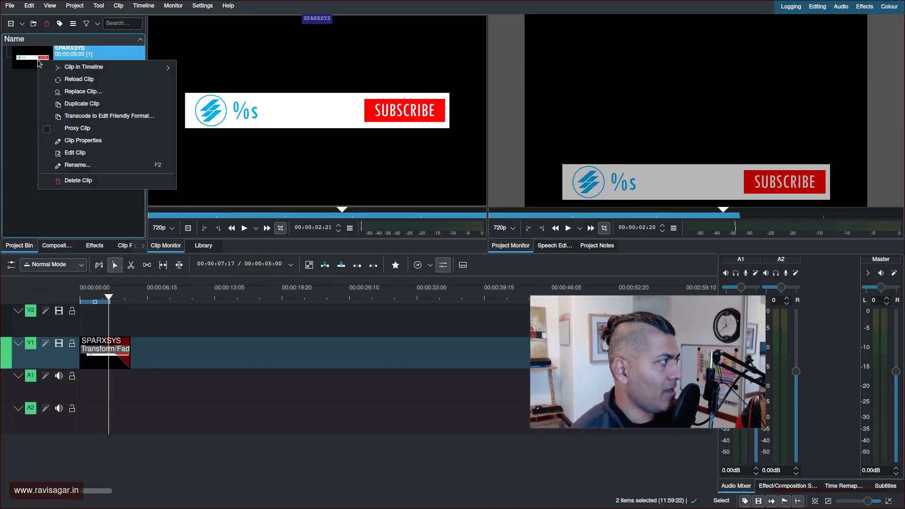
double_click(29, 59)
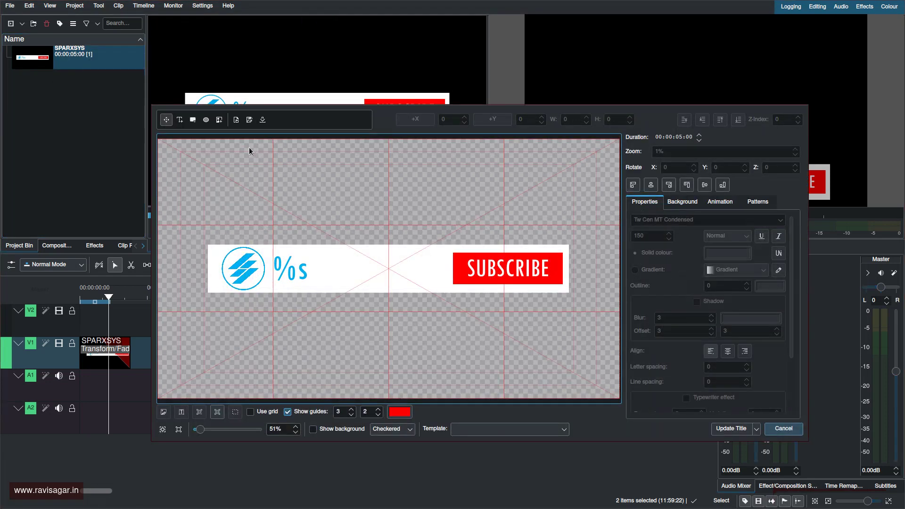
left_click(254, 123)
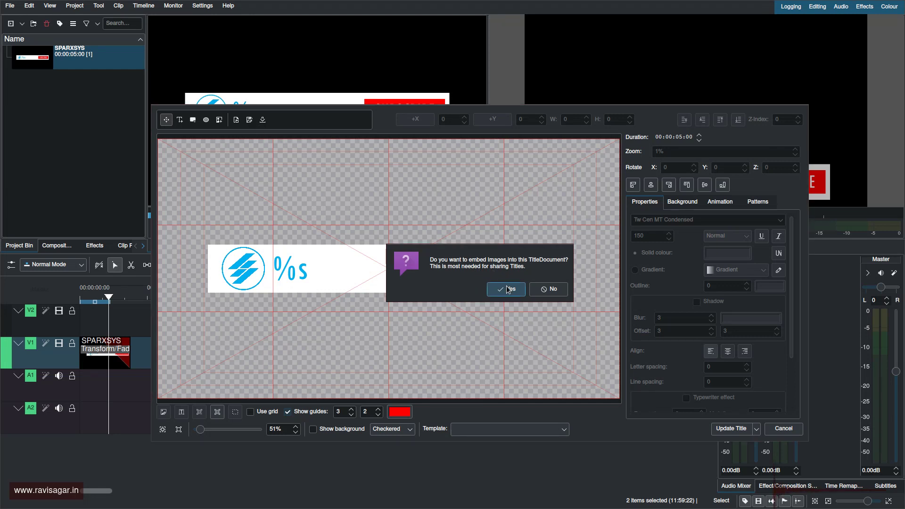
left_click(557, 290)
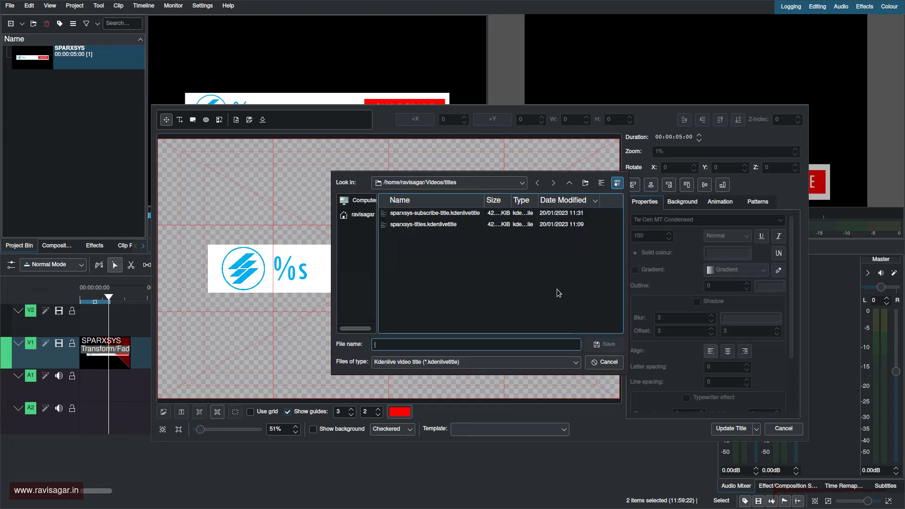
left_click(613, 365)
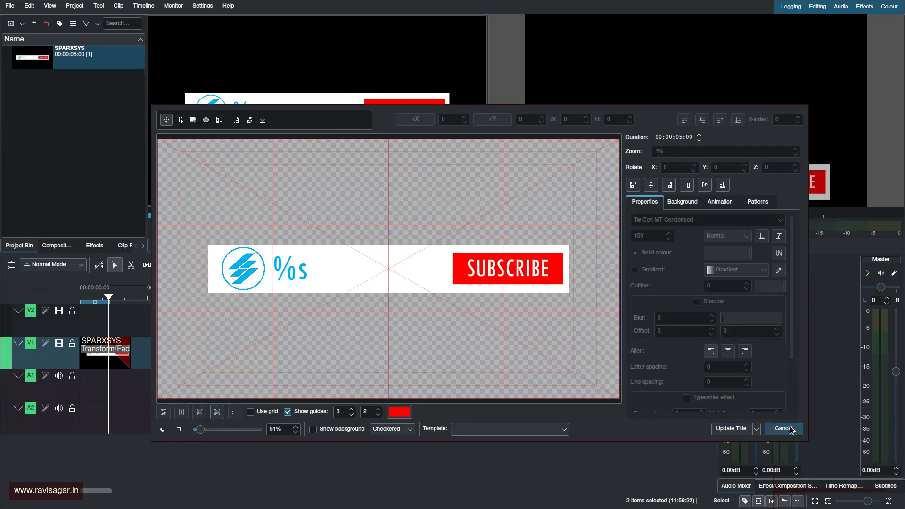
left_click(722, 429)
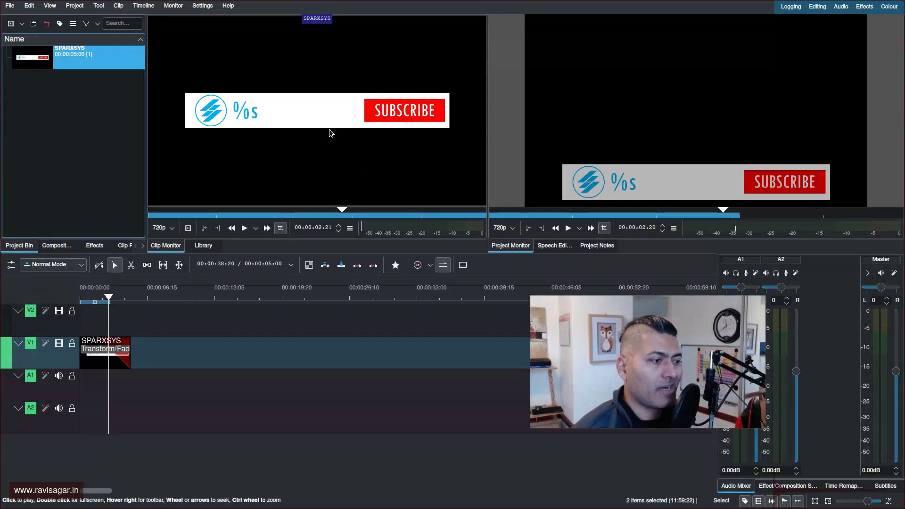